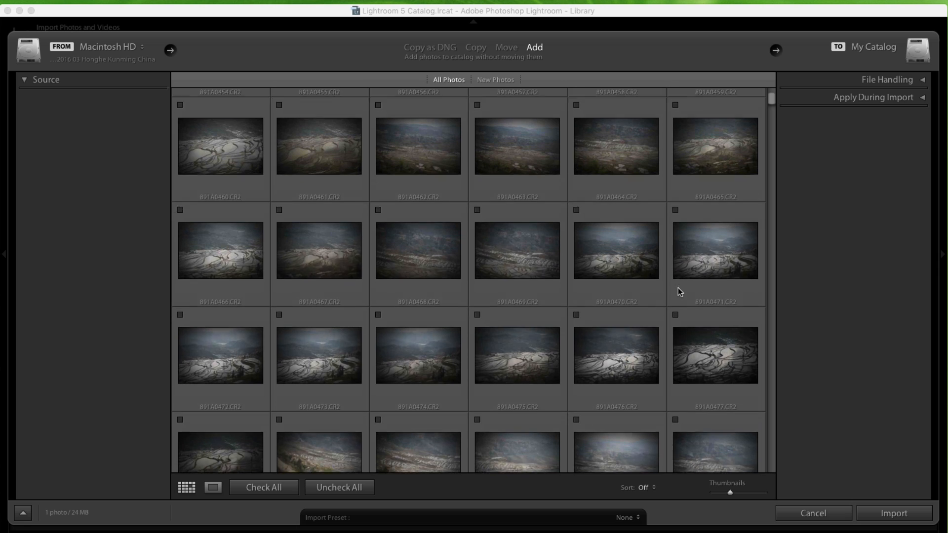
Step: Browse the importable photos as far as the already checked portrait 891A0687.CR2
scroll(678, 288, "down", 4)
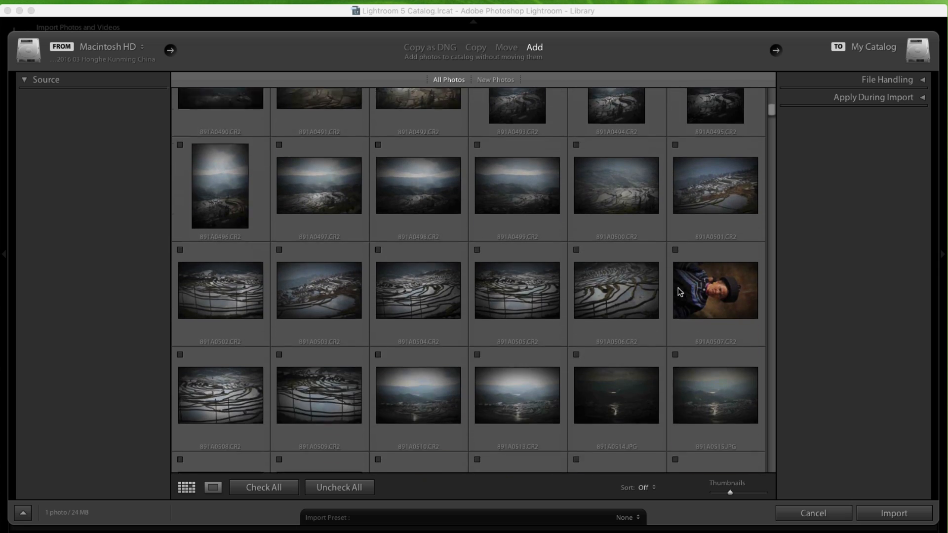
scroll(678, 288, "down", 6)
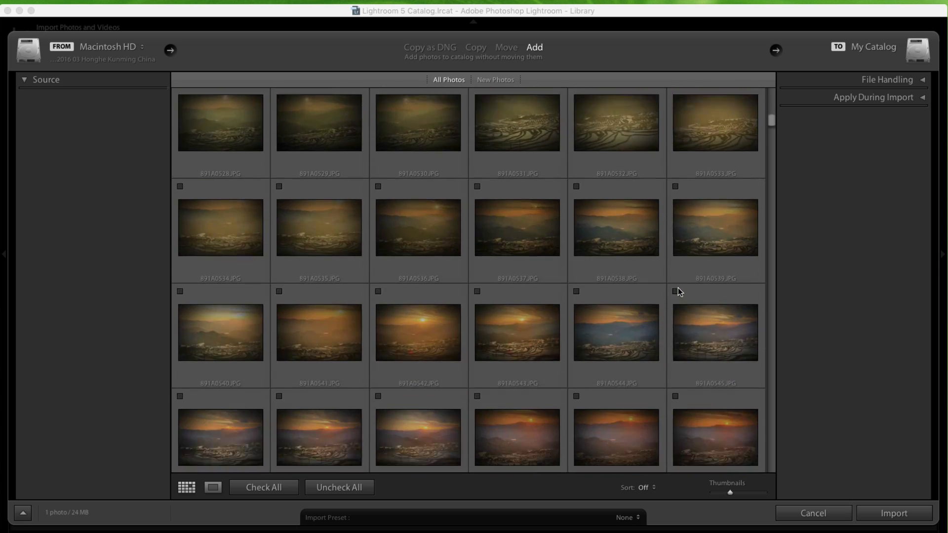
scroll(678, 289, "down", 5)
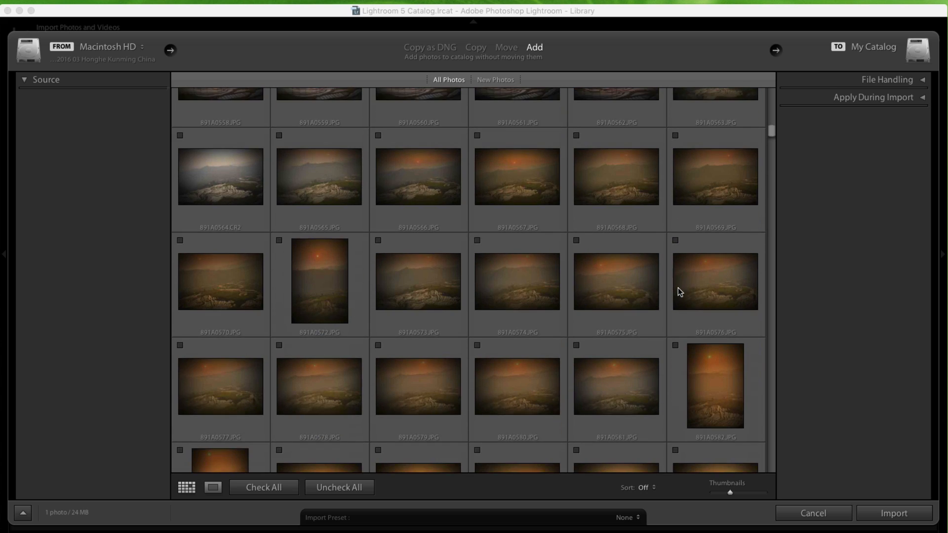
scroll(678, 288, "down", 6)
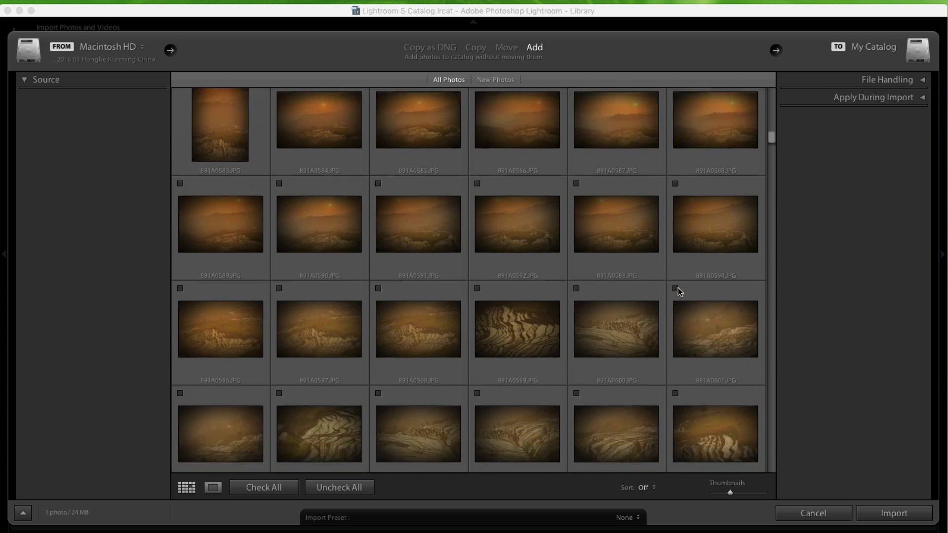
scroll(678, 288, "down", 5)
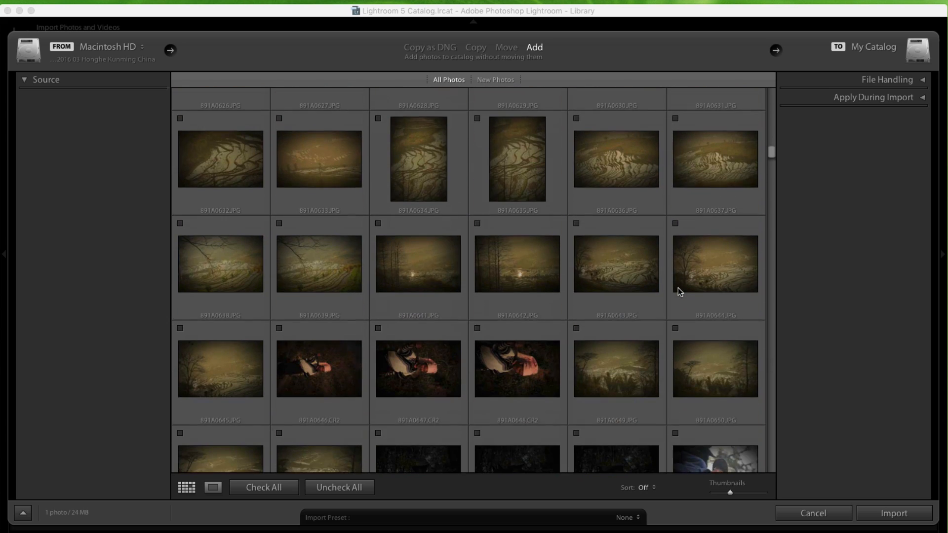
scroll(677, 288, "down", 5)
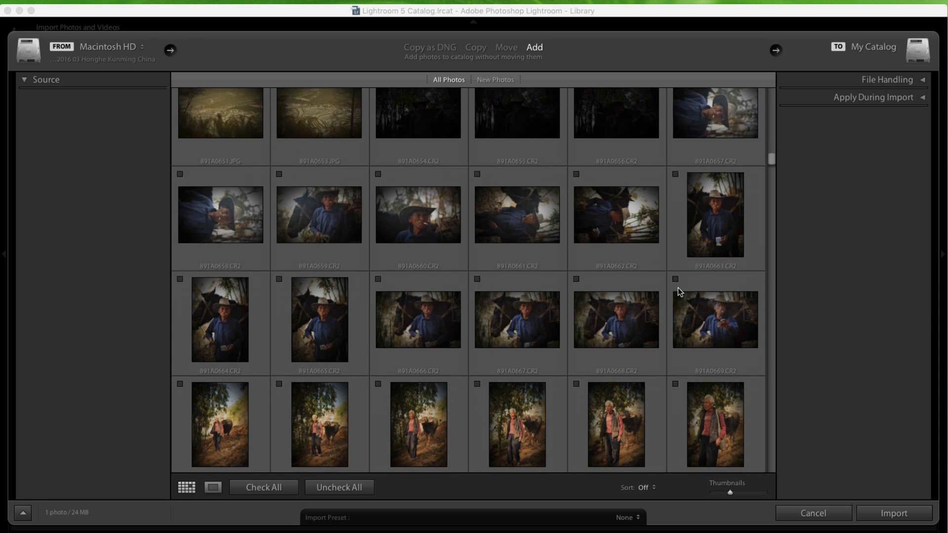
scroll(677, 291, "down", 1)
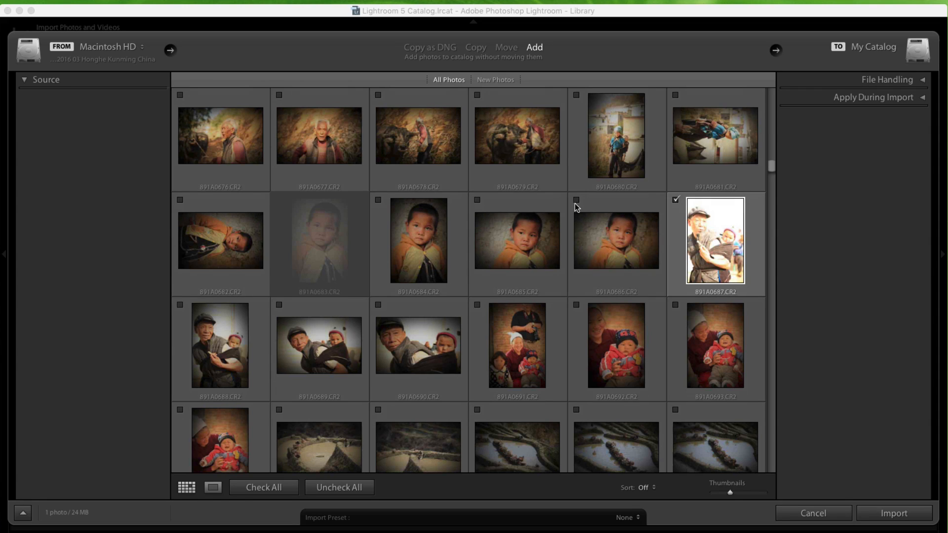
Step: Mark the child portraits 891A0684.CR2, 891A0685.CR2 and 891A0686.CR2 for import, and unmark all three again
left_click(504, 205, "shift")
left_click(477, 197)
left_click(378, 200)
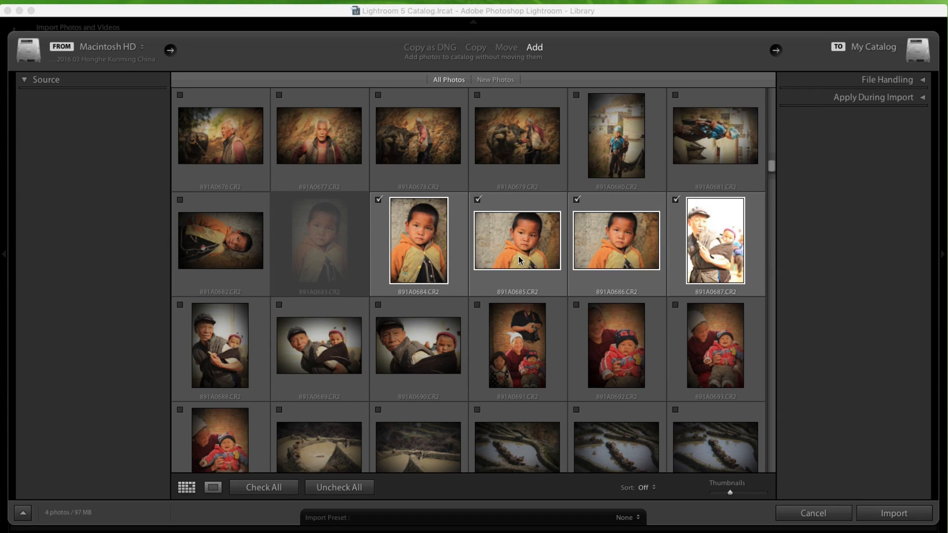
left_click(379, 200)
left_click(477, 200)
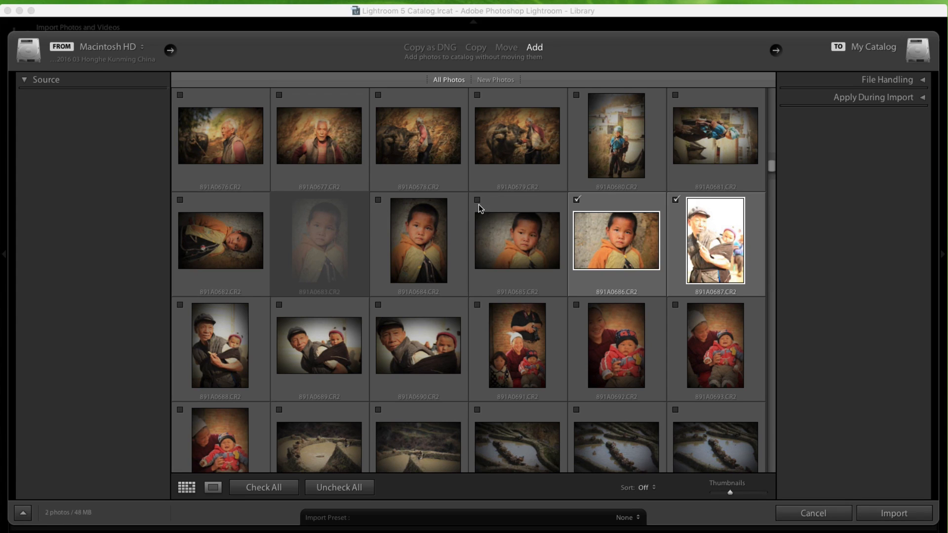
left_click(576, 200)
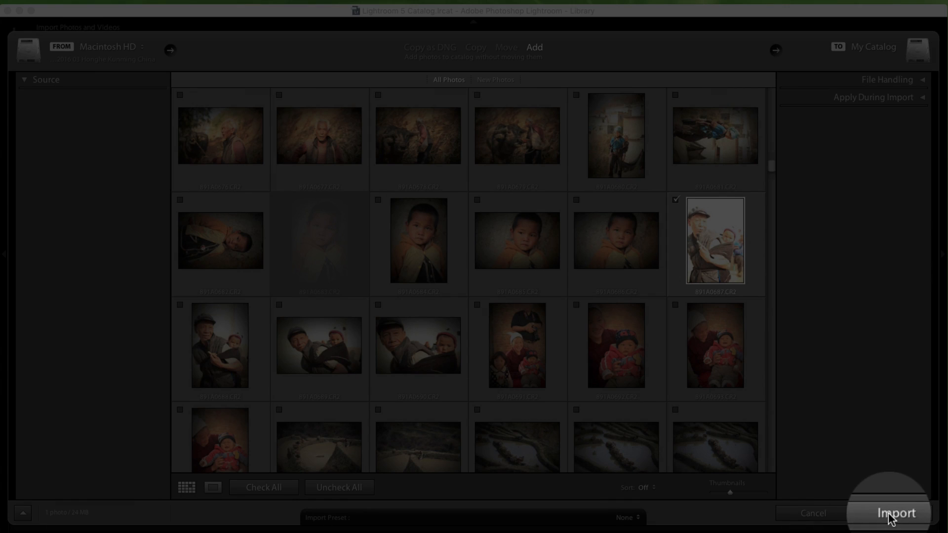
Step: Import the checked photo 891A0687.CR2 into the catalog and open it in the Develop module
left_click(889, 516)
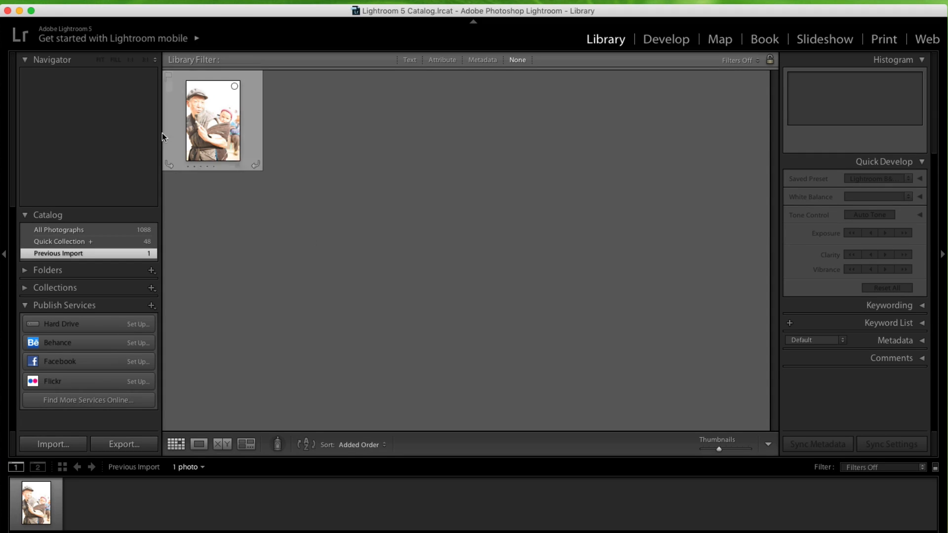
left_click(197, 110)
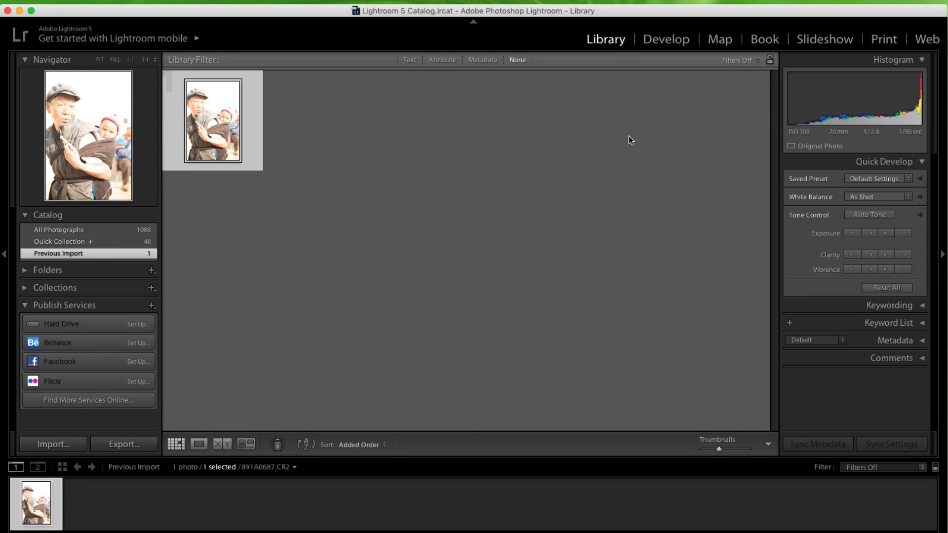
left_click(660, 49)
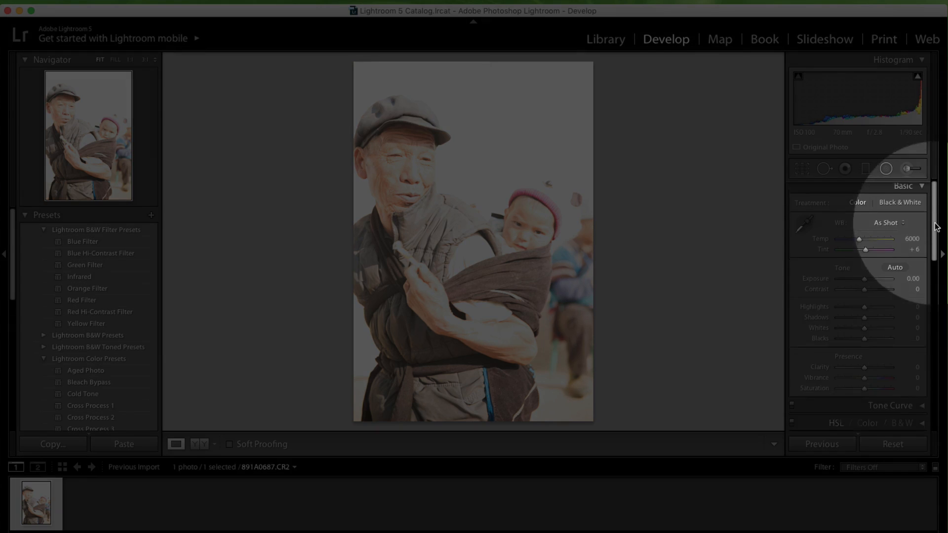
Step: Darken the portrait by setting Exposure to −1.95 and raise its Contrast to +10
left_click_drag(936, 226, 935, 192)
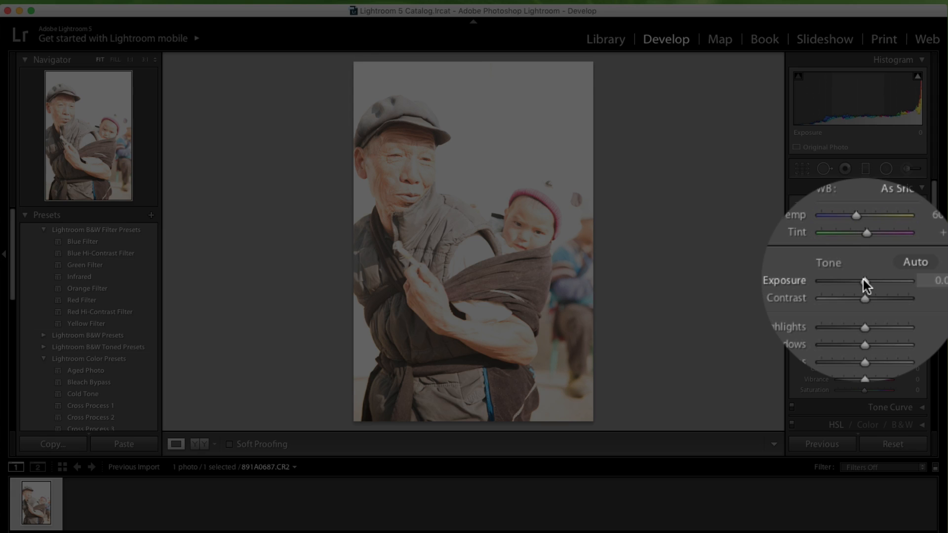
left_click_drag(864, 280, 856, 280)
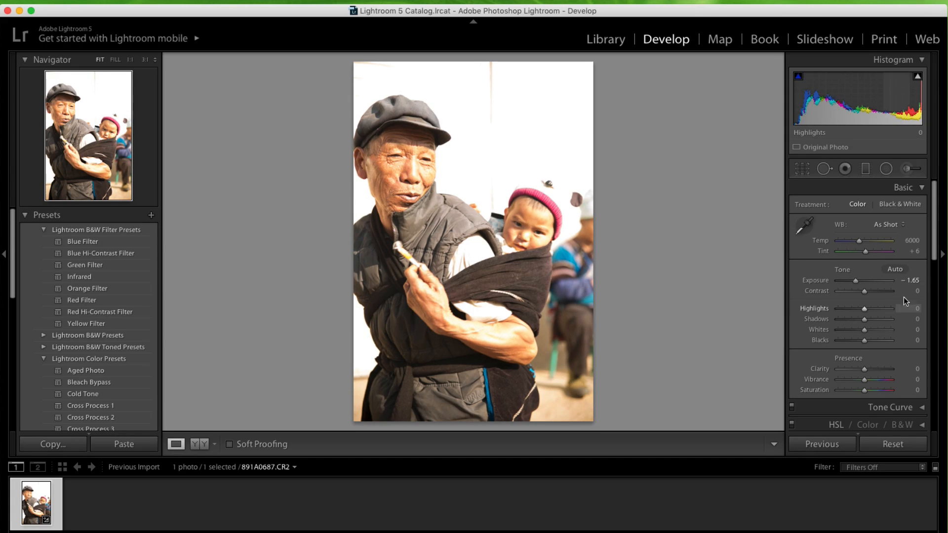
left_click(911, 282)
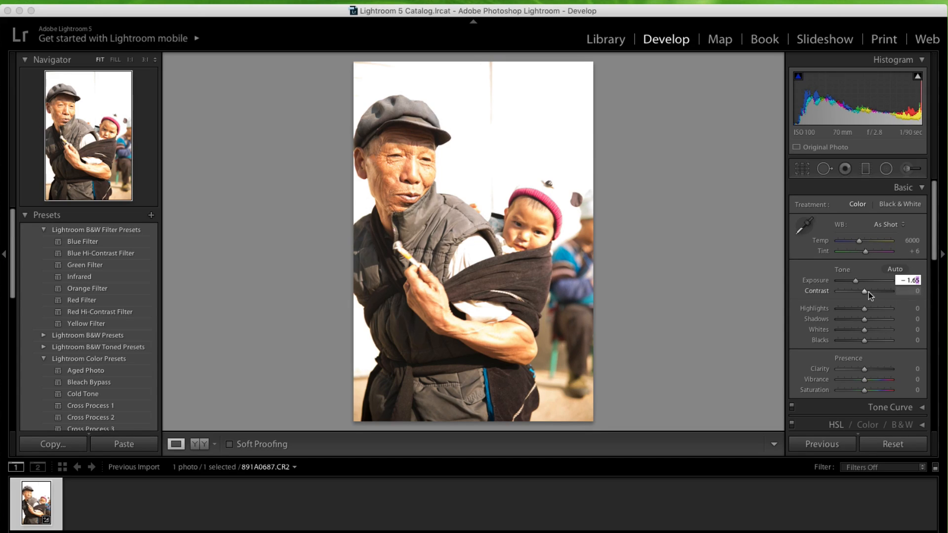
left_click(884, 302)
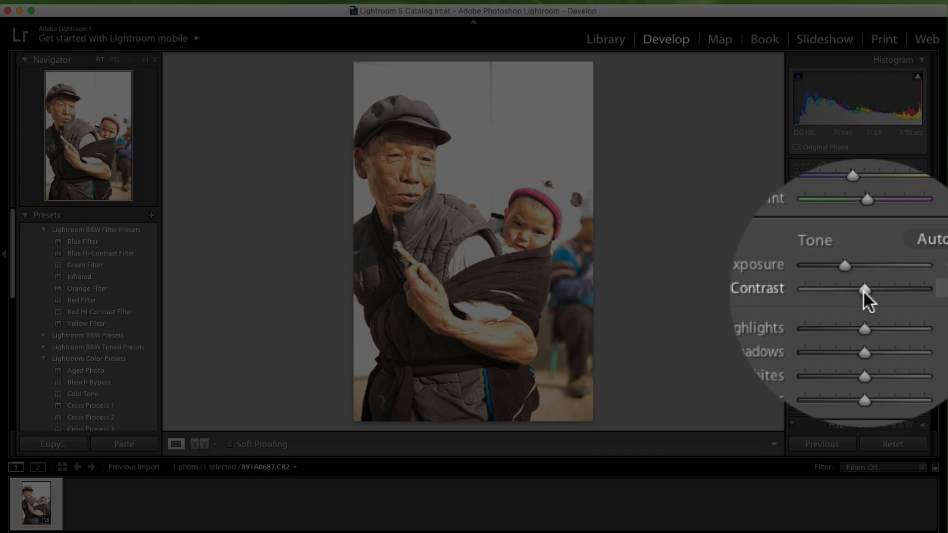
mouse_move(864, 292)
left_mouse_down()
mouse_move(876, 292)
mouse_move(859, 292)
mouse_move(868, 297)
left_mouse_up()
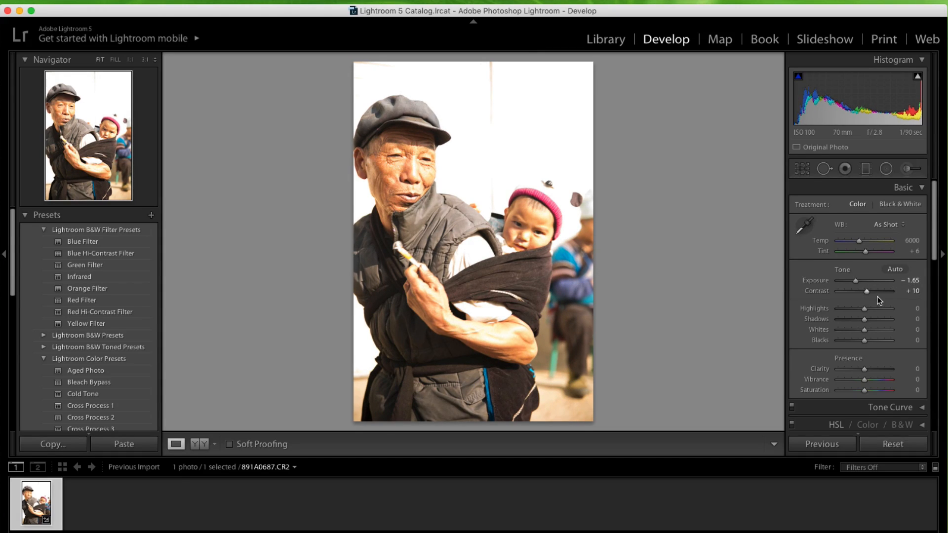
left_click_drag(856, 281, 855, 283)
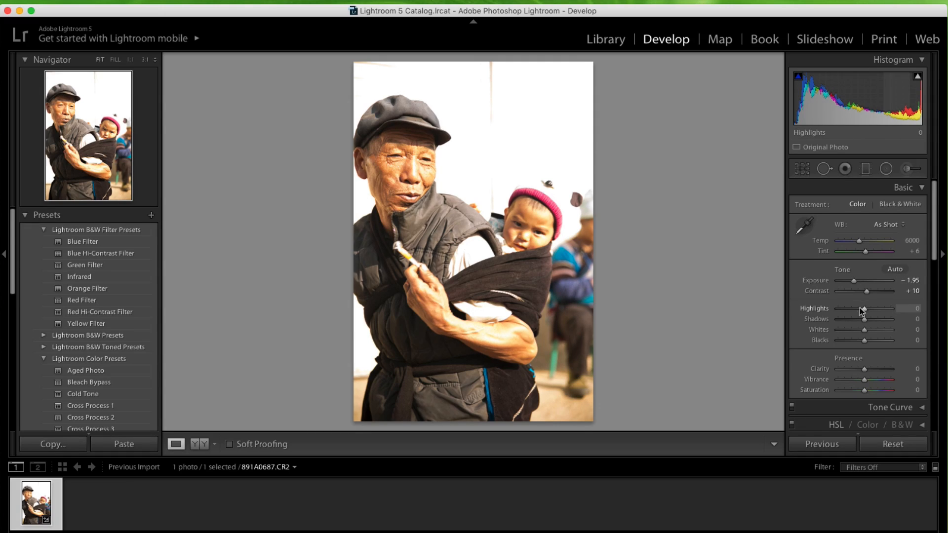
Step: Try Highlights at −23 and +70, settle on −69, and set Shadows to −66
scroll(866, 314, "down", 3)
scroll(867, 316, "down", 2)
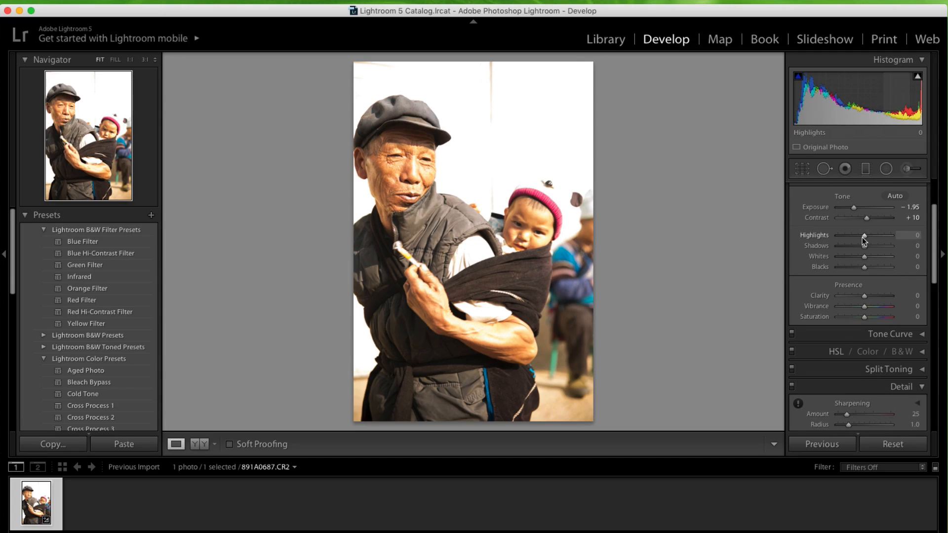
mouse_move(865, 237)
left_mouse_down()
mouse_move(846, 239)
mouse_move(880, 239)
mouse_move(858, 237)
left_mouse_up()
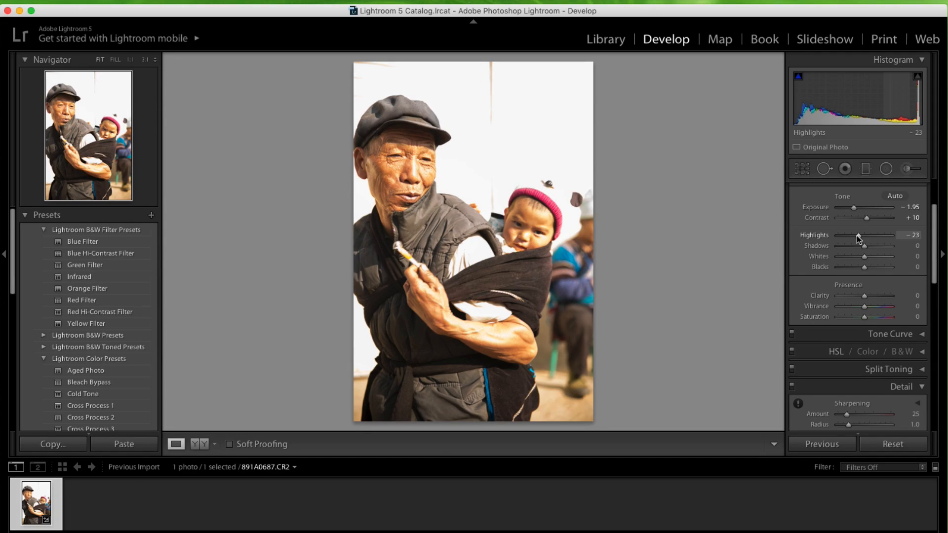
left_click_drag(857, 235, 882, 236)
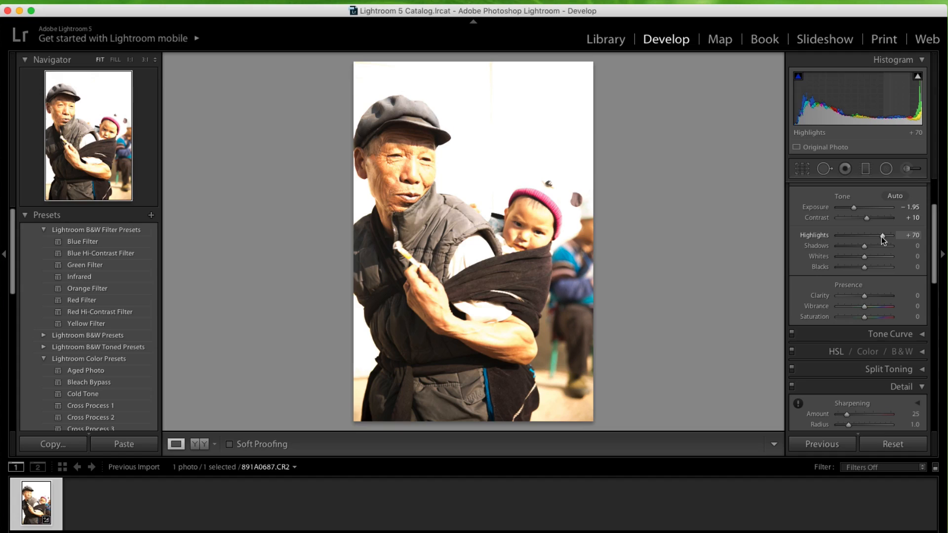
left_click_drag(882, 236, 845, 236)
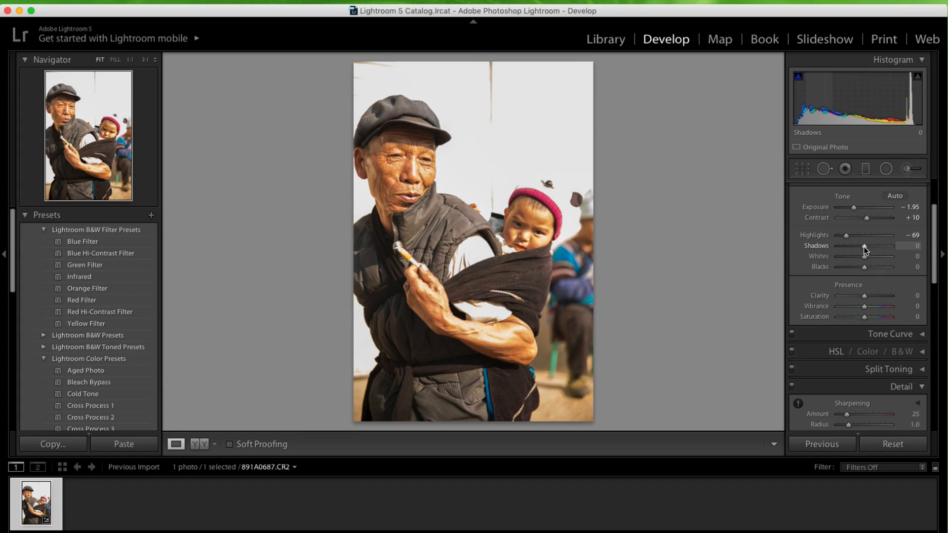
mouse_move(864, 247)
left_mouse_down()
mouse_move(831, 246)
mouse_move(875, 248)
mouse_move(836, 250)
mouse_move(862, 244)
mouse_move(846, 245)
left_mouse_up()
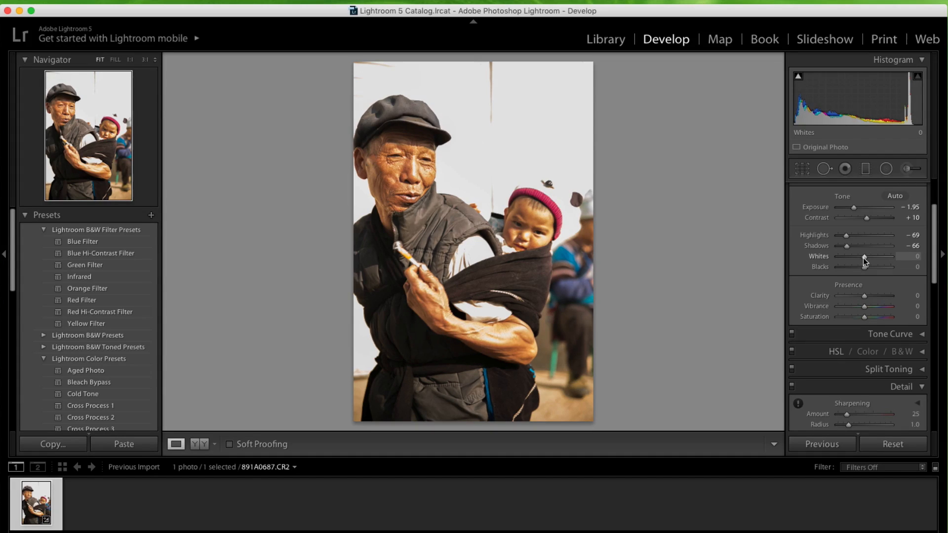
Step: Set the photo's Whites to −57 and Blacks to −45
mouse_move(864, 258)
left_mouse_down()
mouse_move(841, 257)
mouse_move(883, 258)
mouse_move(864, 261)
left_mouse_up()
left_click_drag(863, 258, 850, 257)
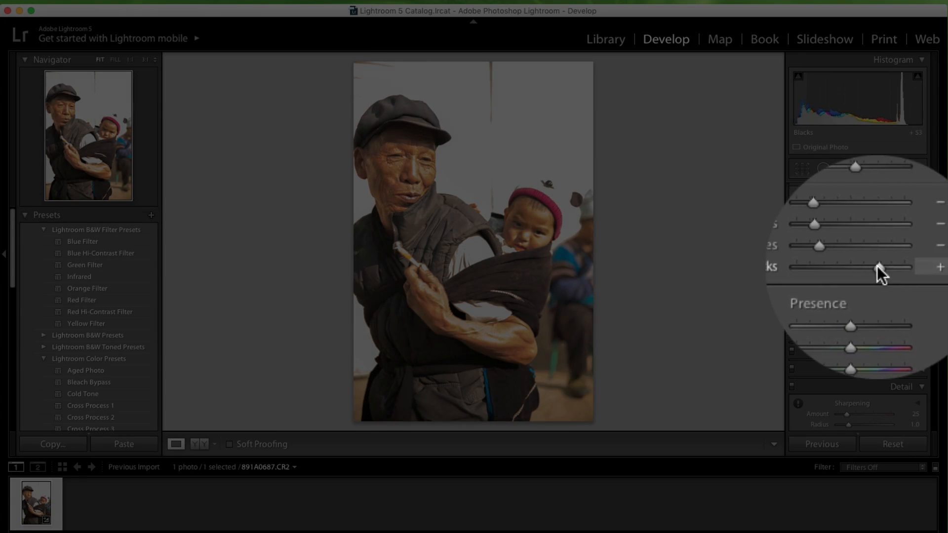
mouse_move(864, 266)
left_mouse_down()
mouse_move(844, 265)
mouse_move(863, 268)
mouse_move(854, 270)
left_mouse_up()
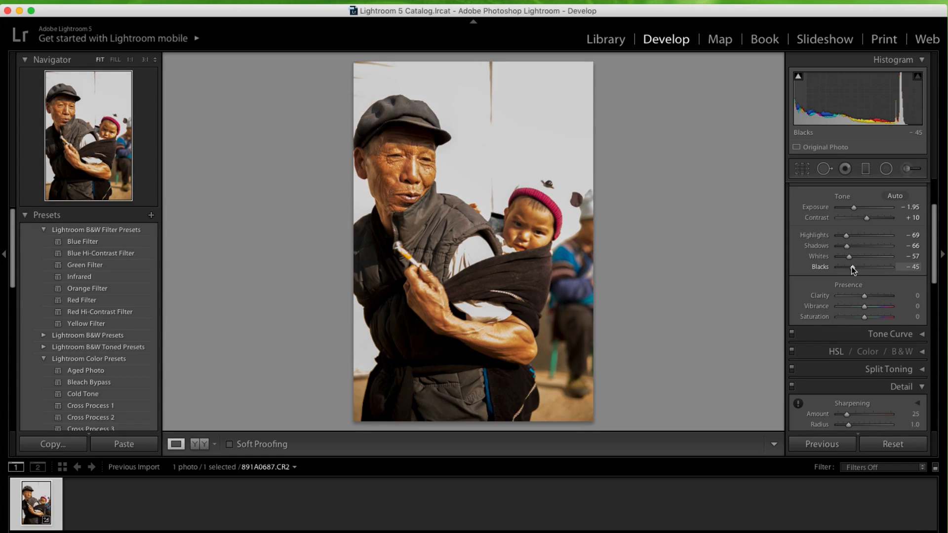
Step: Raise the photo's Clarity to +8
scroll(851, 267, "down", 3)
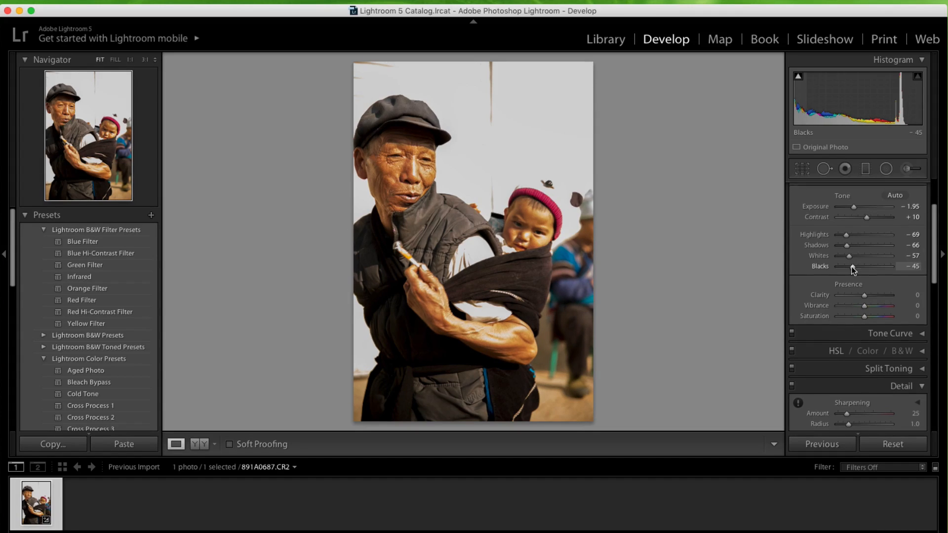
scroll(851, 267, "down", 2)
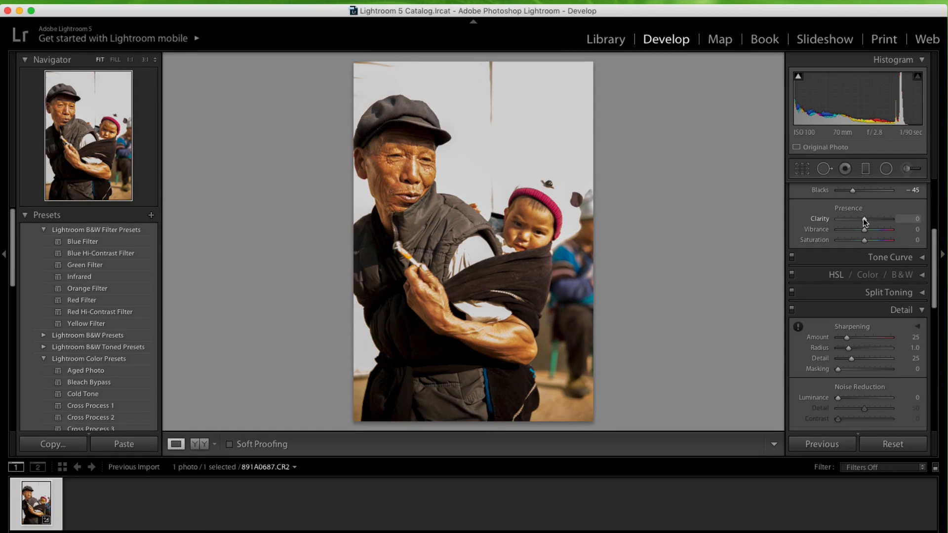
mouse_move(863, 218)
left_mouse_down()
mouse_move(873, 218)
mouse_move(853, 221)
mouse_move(865, 220)
left_mouse_up()
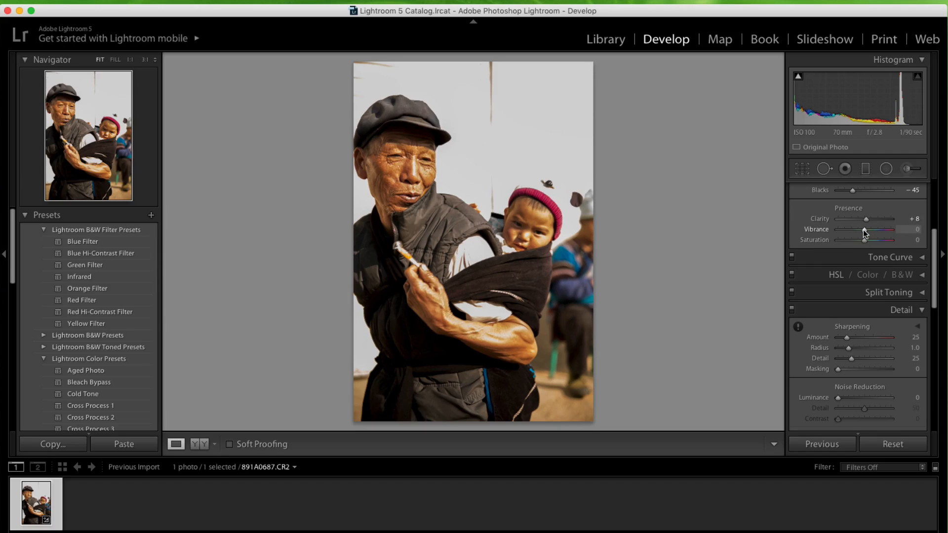
Step: Try Vibrance at +65, reduce it to +18, and set Saturation to +8
left_click_drag(864, 229, 881, 229)
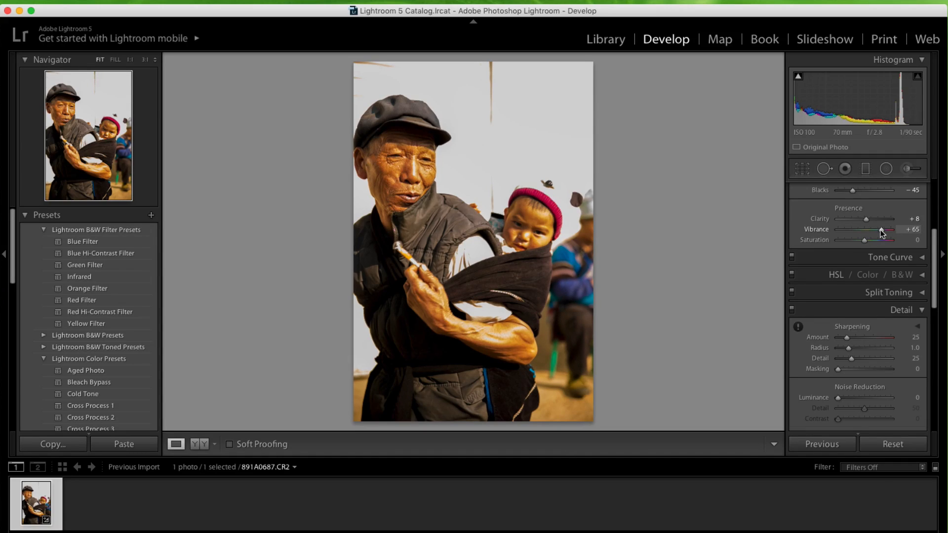
left_click_drag(882, 233, 869, 233)
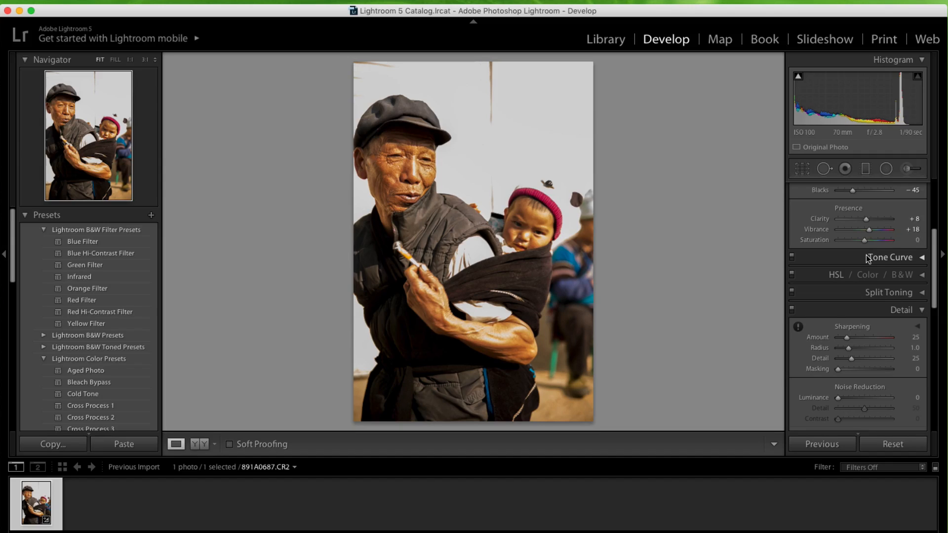
mouse_move(866, 241)
left_mouse_down()
mouse_move(876, 242)
mouse_move(852, 241)
mouse_move(882, 241)
mouse_move(866, 241)
left_mouse_up()
left_click_drag(866, 241, 867, 241)
Step: Try adjusting the Sharpening amount in the Detail settings and leave it at 25
scroll(872, 230, "down", 2)
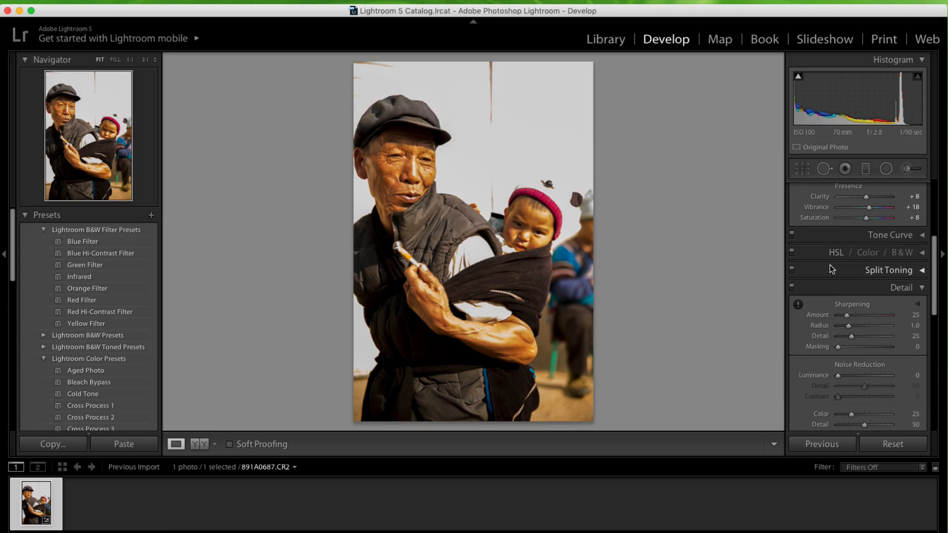
scroll(829, 264, "down", 4)
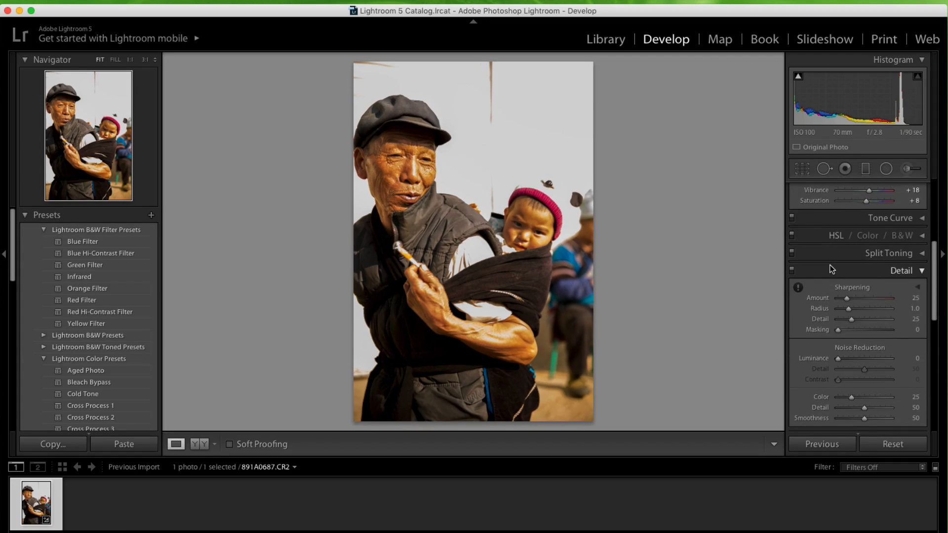
scroll(829, 264, "down", 1)
scroll(830, 265, "down", 2)
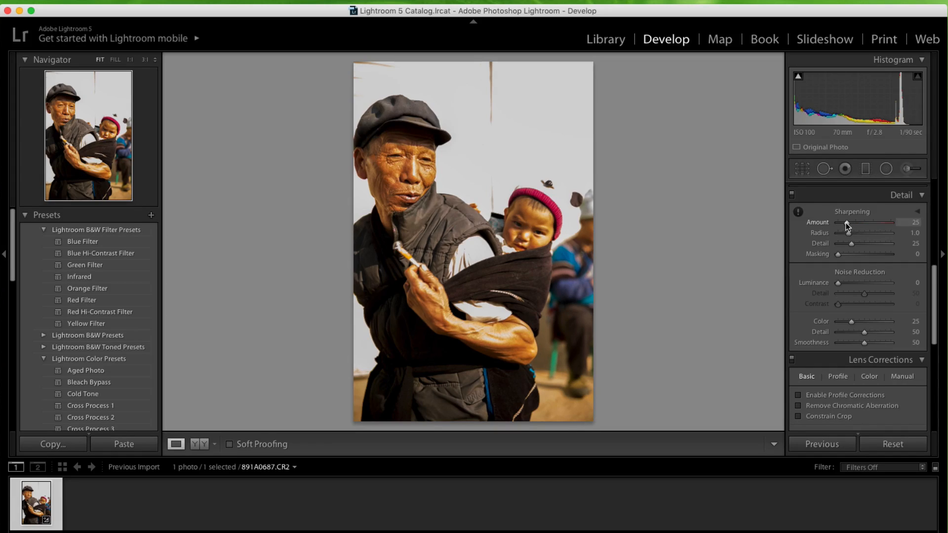
mouse_move(850, 223)
left_mouse_down()
mouse_move(875, 223)
mouse_move(846, 223)
left_mouse_up()
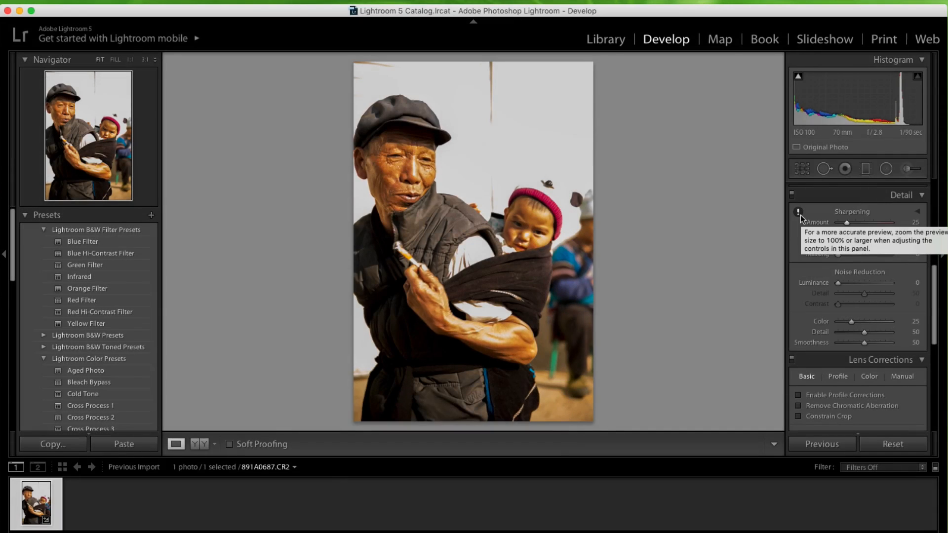
Step: Examine the hand, jacket and face at 1:1 to judge the sharpening, and return to the full-photo view
left_click(800, 213)
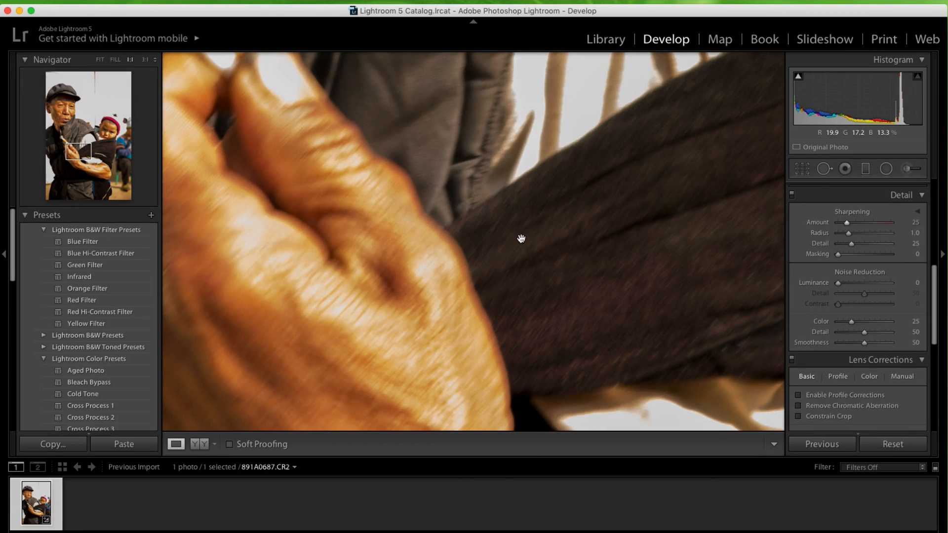
left_click_drag(481, 163, 500, 323)
left_click_drag(398, 112, 653, 423)
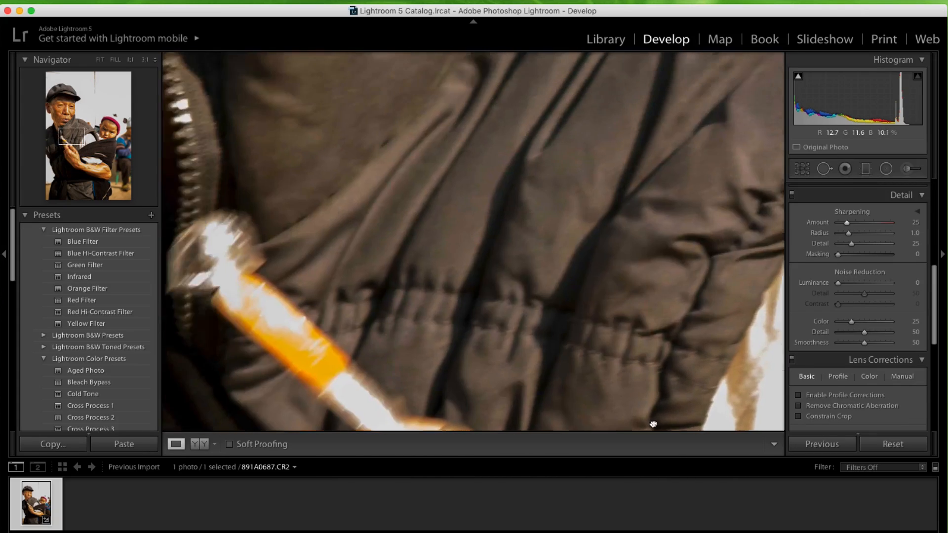
left_click_drag(487, 161, 546, 387)
left_click_drag(516, 165, 533, 335)
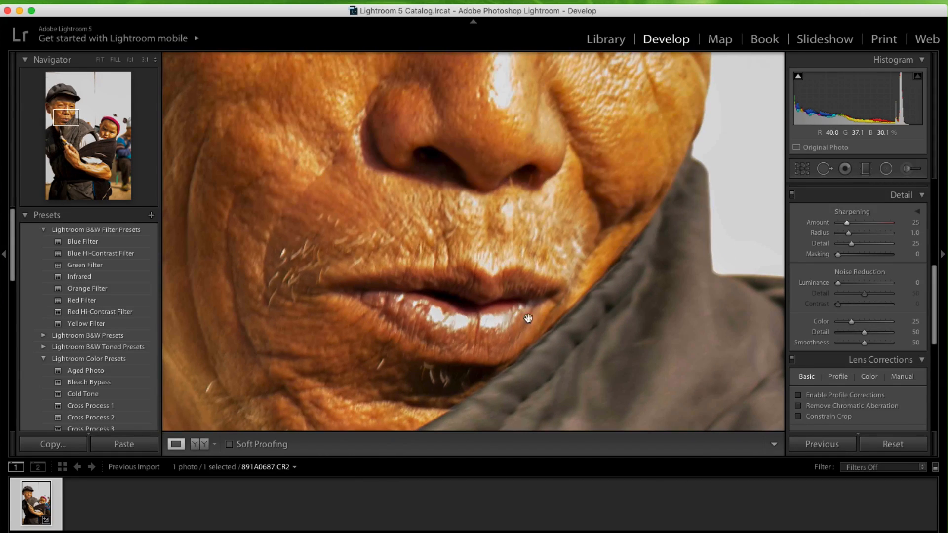
left_click_drag(547, 173, 547, 360)
left_click_drag(533, 232, 529, 281)
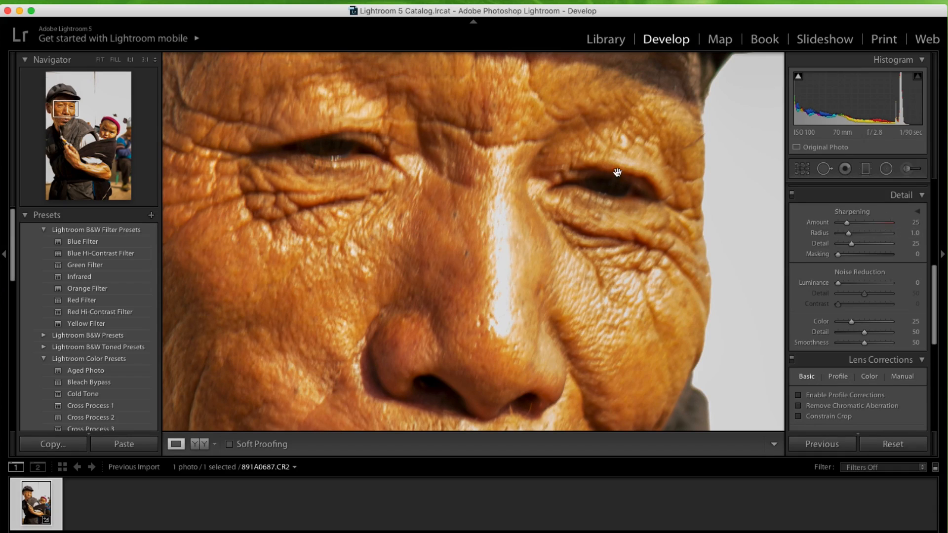
left_click(503, 216)
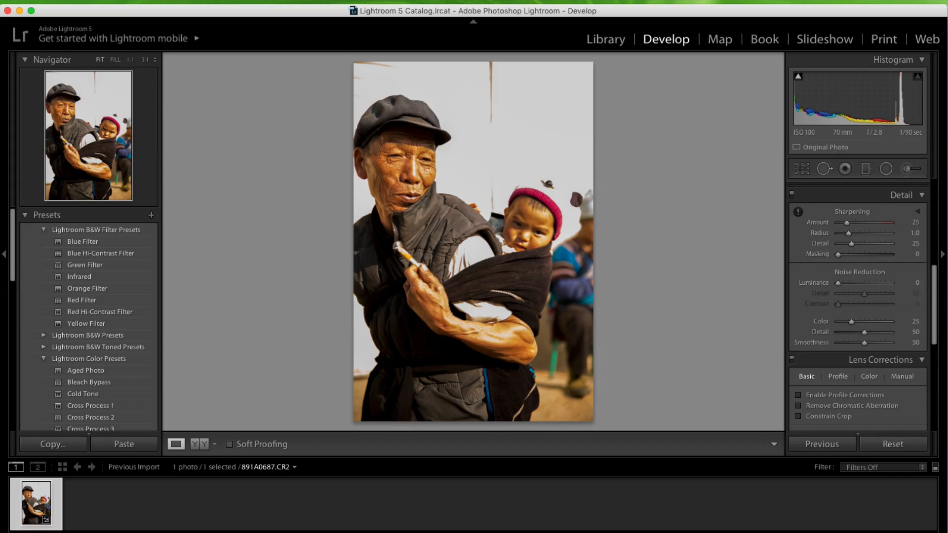
Step: Try the noise reduction Luminance at 13
left_click_drag(936, 304, 937, 324)
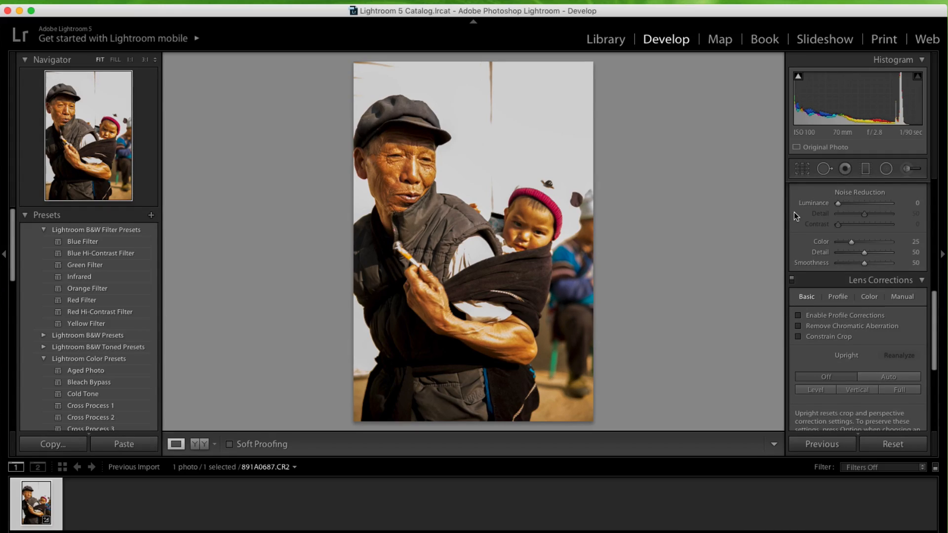
left_click_drag(838, 204, 847, 205)
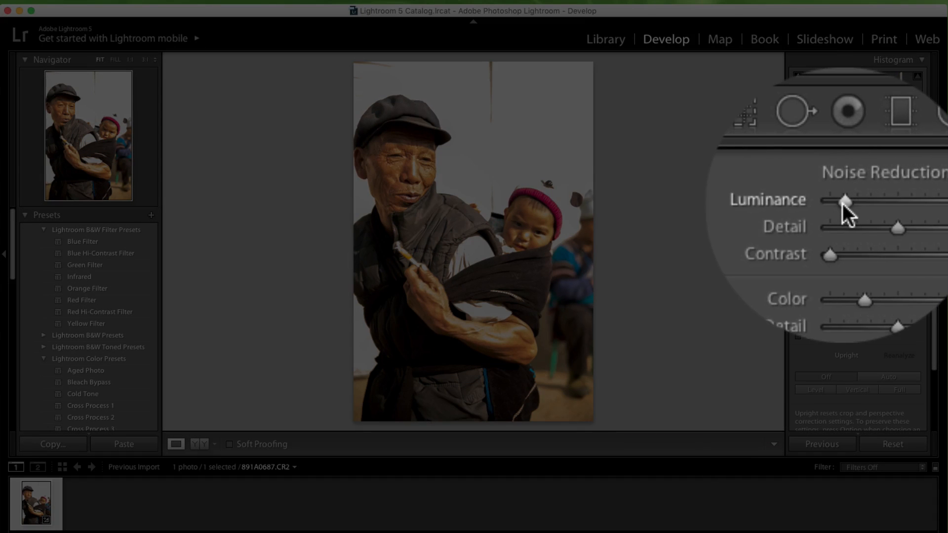
left_click_drag(842, 203, 844, 203)
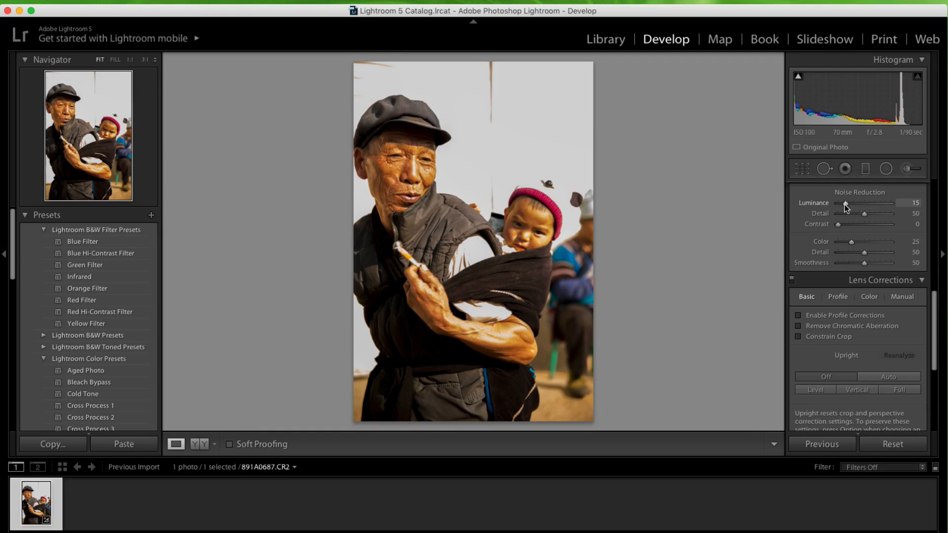
Step: Examine the jacket, child's face and dark carrying cloth at 1:1 to judge the noise reduction
left_click(469, 206)
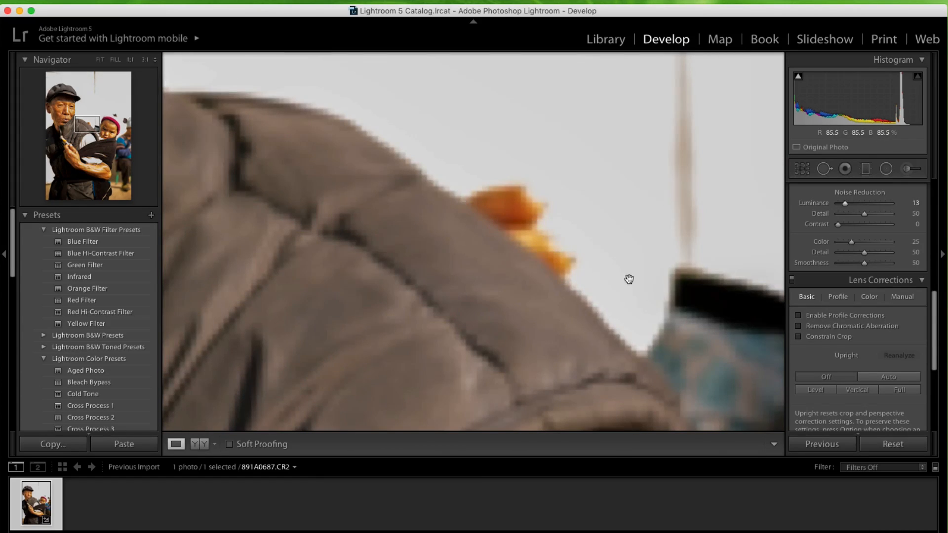
left_click_drag(648, 296, 430, 117)
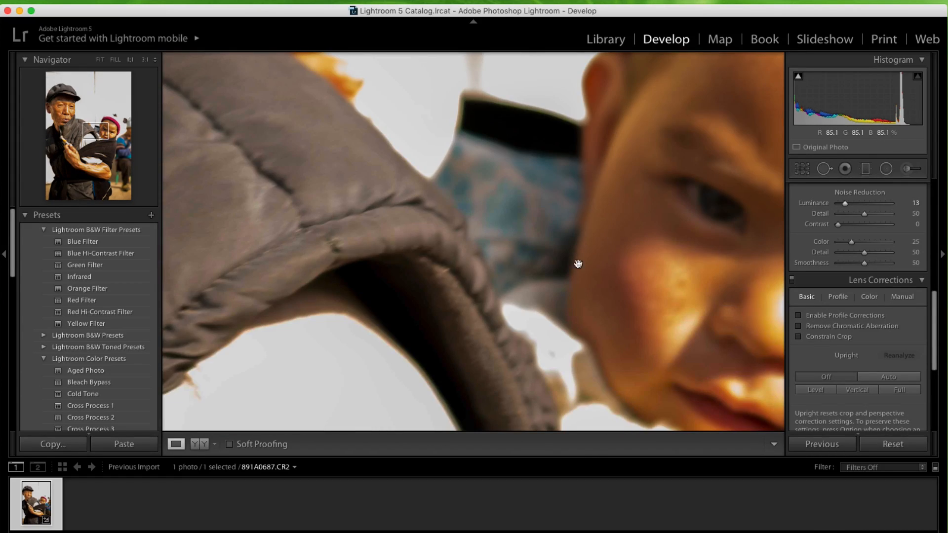
left_click_drag(575, 262, 416, 184)
left_click_drag(651, 316, 402, 171)
left_click_drag(661, 425, 434, 218)
left_click_drag(622, 343, 670, 277)
left_click_drag(498, 275, 537, 303)
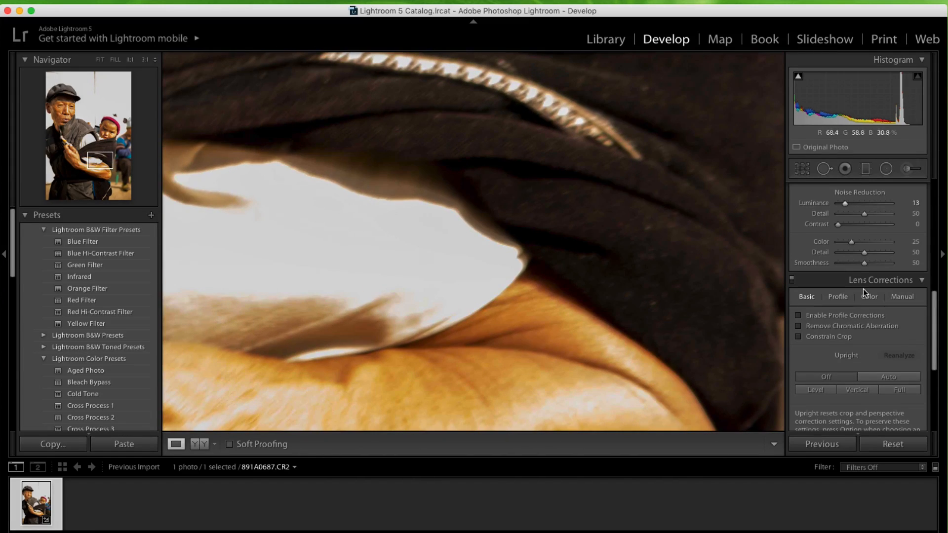
Step: Set the noise reduction Luminance to 6 and its Detail to 7, and return to the full-photo view
left_click_drag(845, 204, 842, 204)
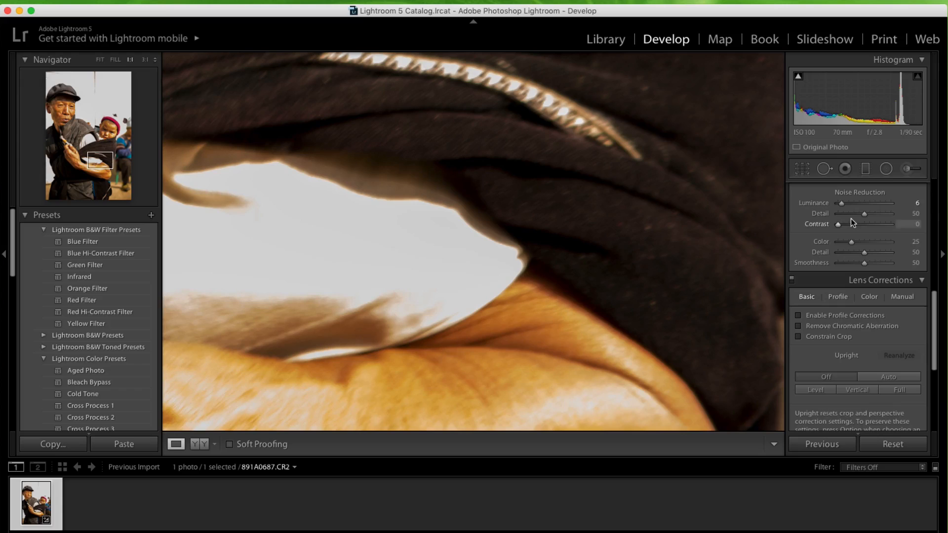
left_click(844, 214)
left_click_drag(845, 215, 841, 214)
left_click_drag(641, 287, 892, 403)
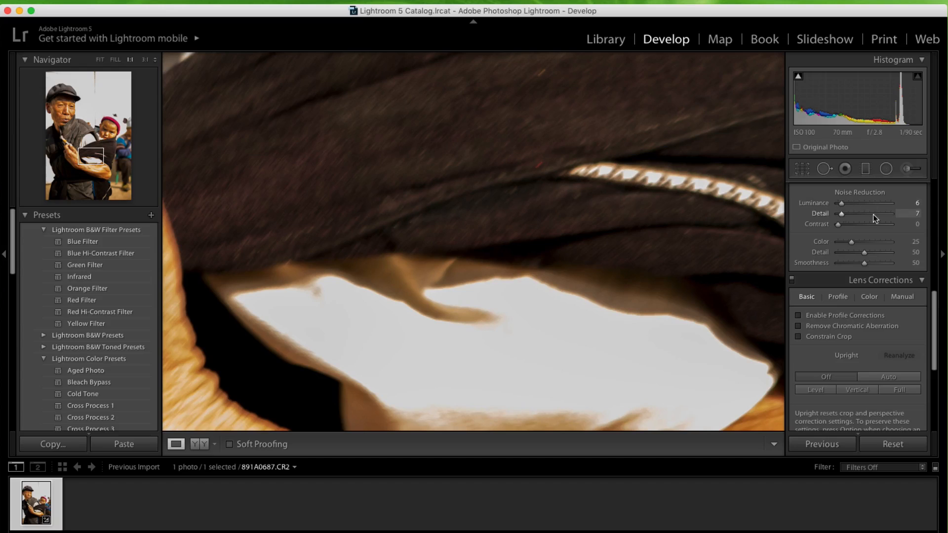
left_click(591, 233)
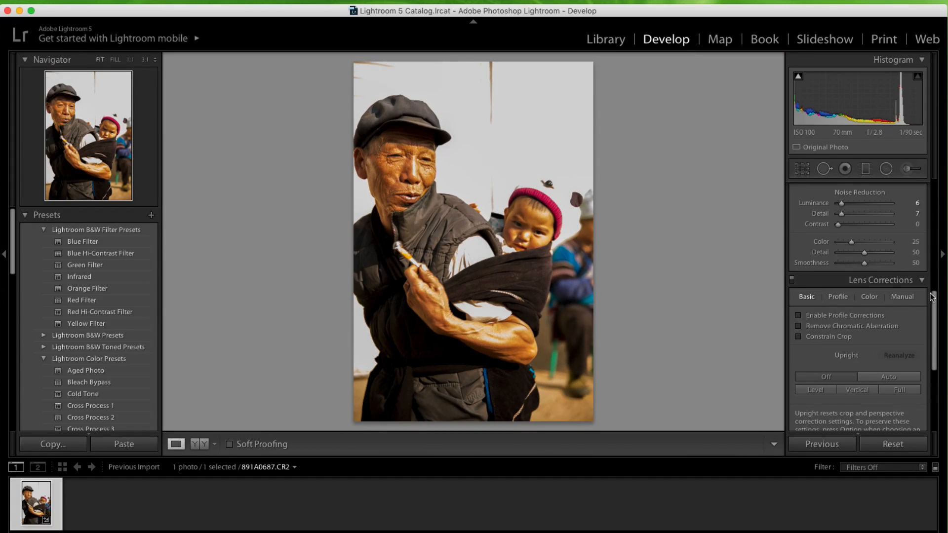
Step: Collapse the Lens Corrections settings, try the post-crop vignette Amount at −71 and reduce it to −35
left_click_drag(936, 299, 938, 319)
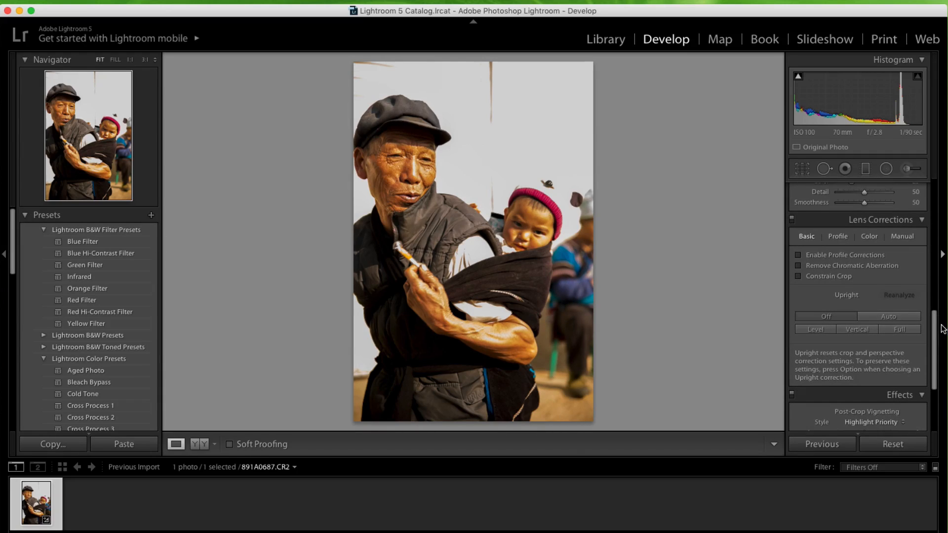
left_click(921, 220)
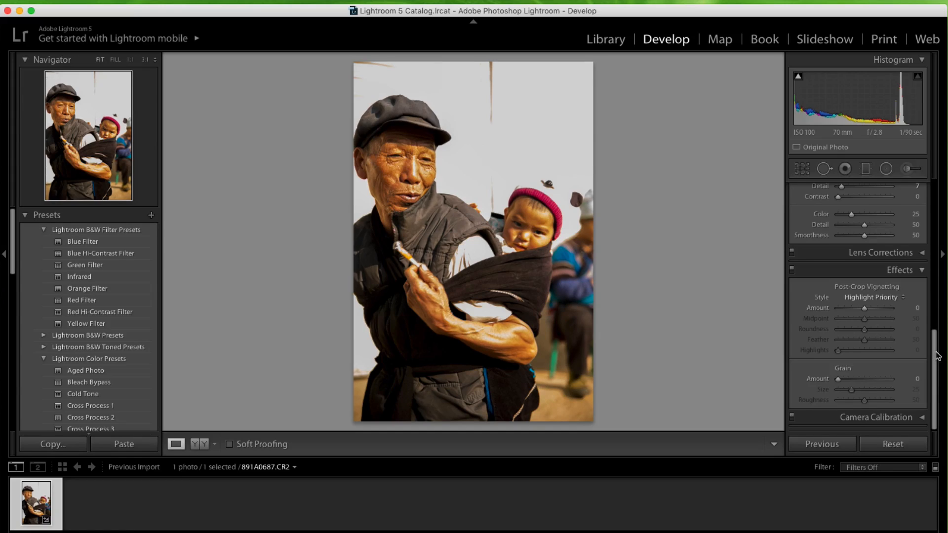
left_click(865, 307)
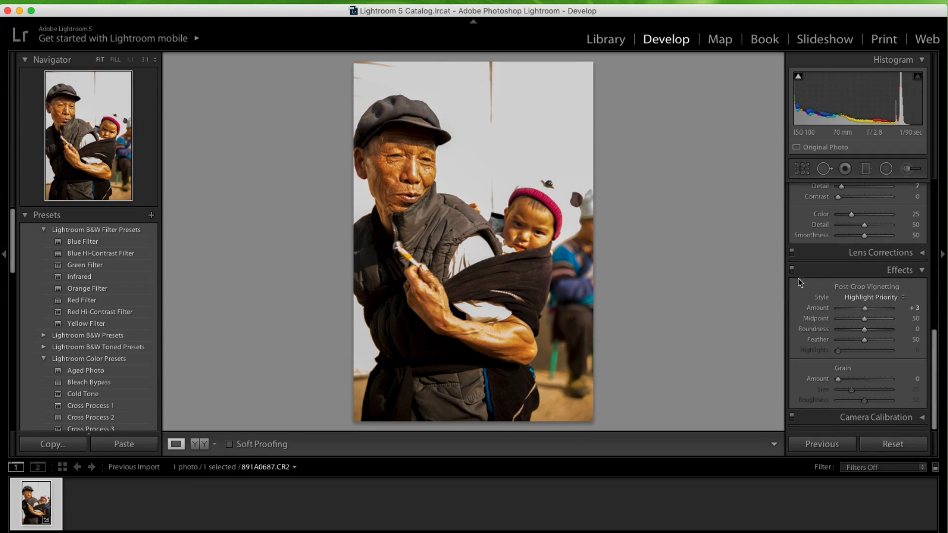
left_click(845, 308)
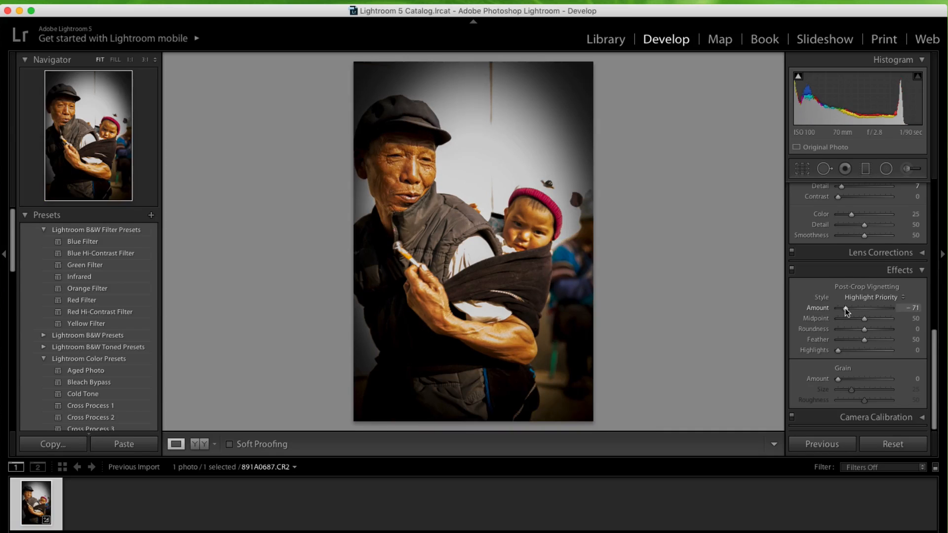
left_click_drag(846, 309, 857, 307)
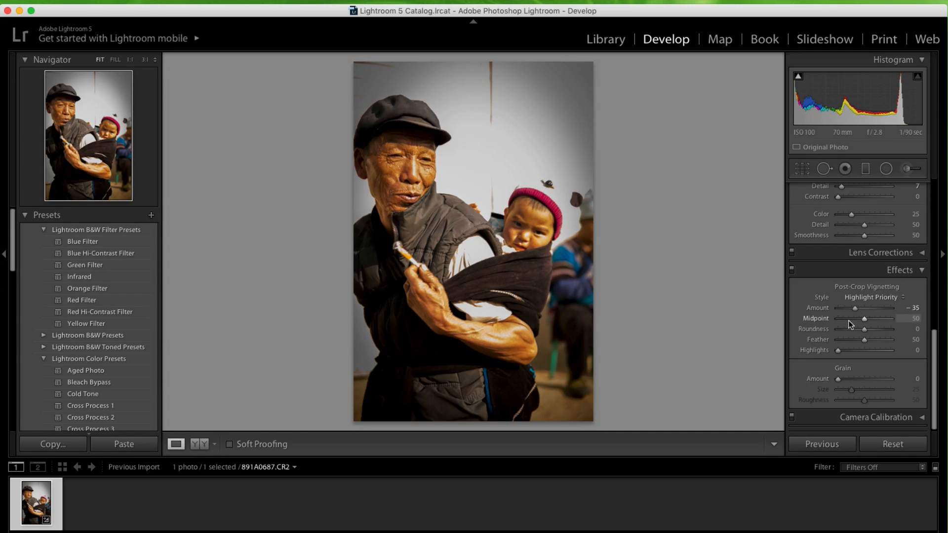
Step: Fine-tune the post-crop vignette to an Amount of −21 and a Midpoint of 36
left_click(854, 319)
mouse_move(855, 321)
left_mouse_down()
mouse_move(878, 320)
mouse_move(838, 320)
mouse_move(881, 321)
mouse_move(861, 324)
left_mouse_up()
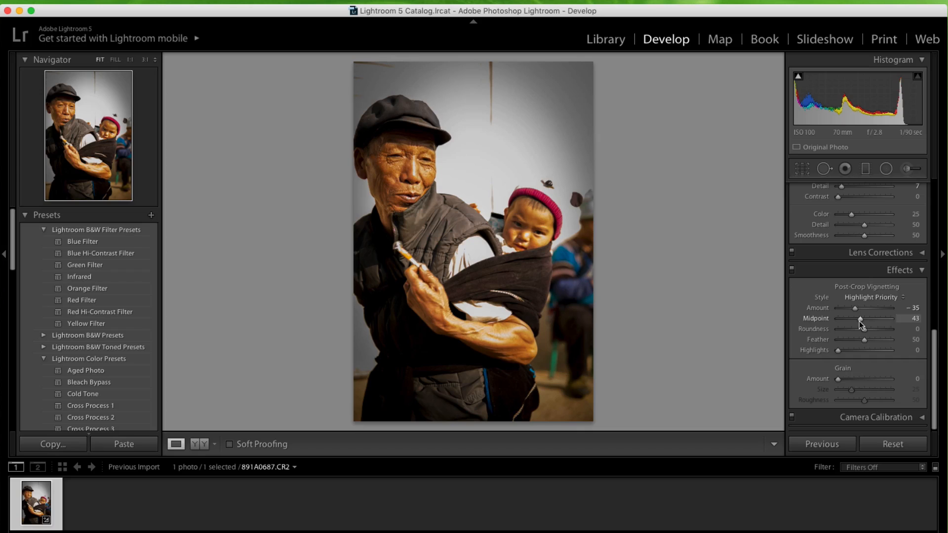
mouse_move(855, 308)
left_mouse_down()
mouse_move(840, 310)
mouse_move(883, 308)
mouse_move(858, 307)
left_mouse_up()
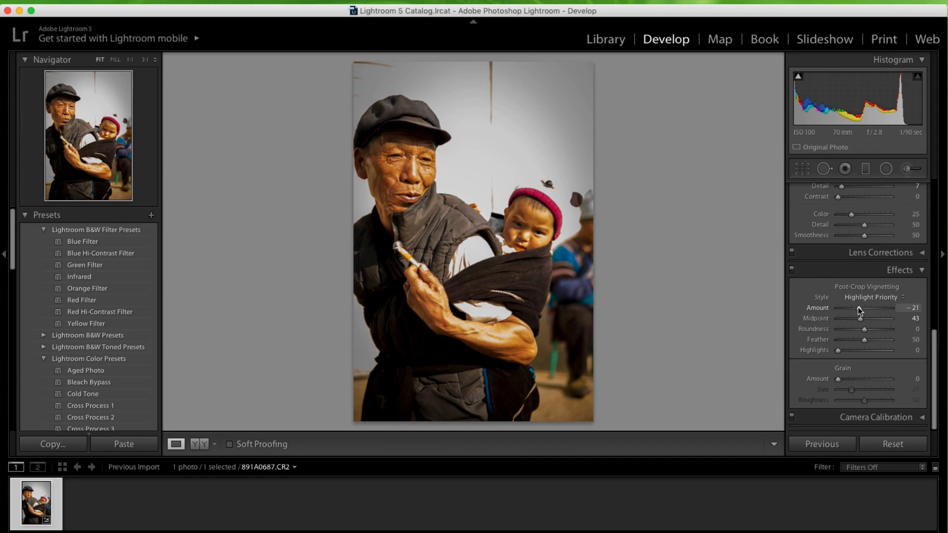
left_click_drag(858, 307, 857, 306)
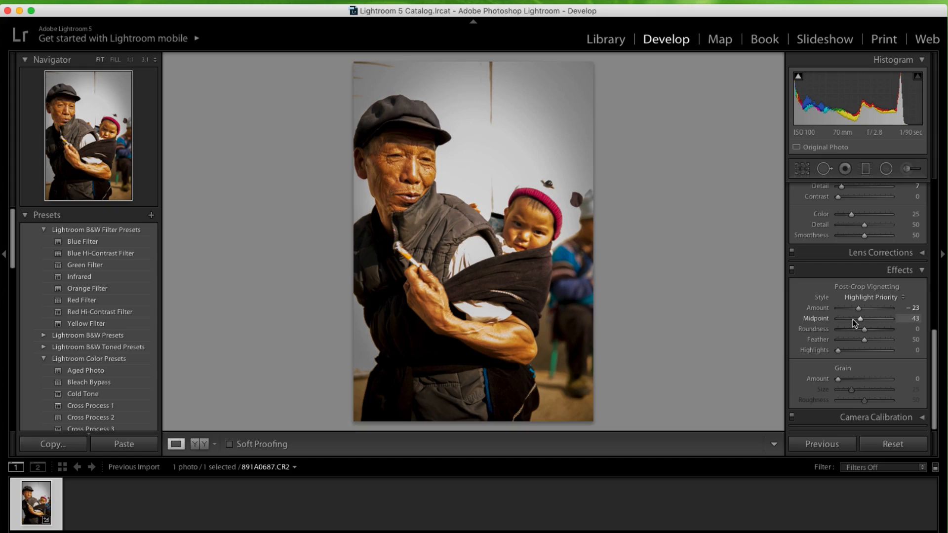
mouse_move(860, 308)
left_mouse_down()
mouse_move(846, 321)
mouse_move(858, 325)
left_mouse_up()
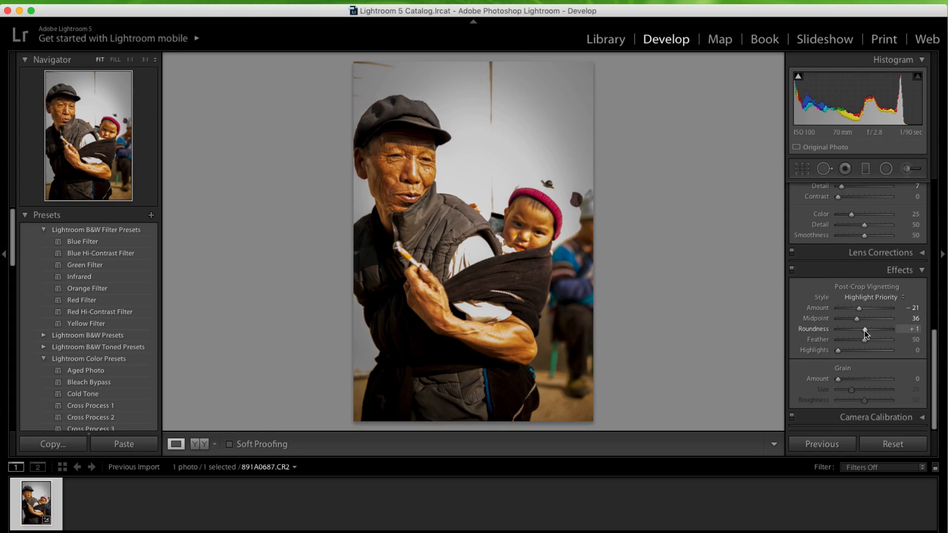
Step: Set the vignette's Roundness to +10 and Feather to 59, and return Highlights to 0 after trying 100
mouse_move(864, 330)
left_mouse_down()
mouse_move(841, 331)
mouse_move(884, 330)
mouse_move(874, 330)
left_mouse_up()
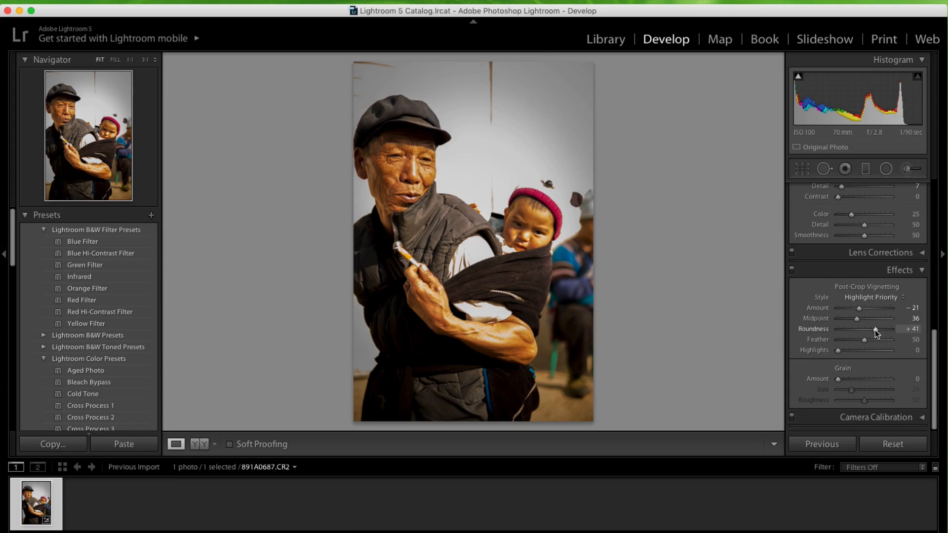
left_click_drag(875, 330, 866, 330)
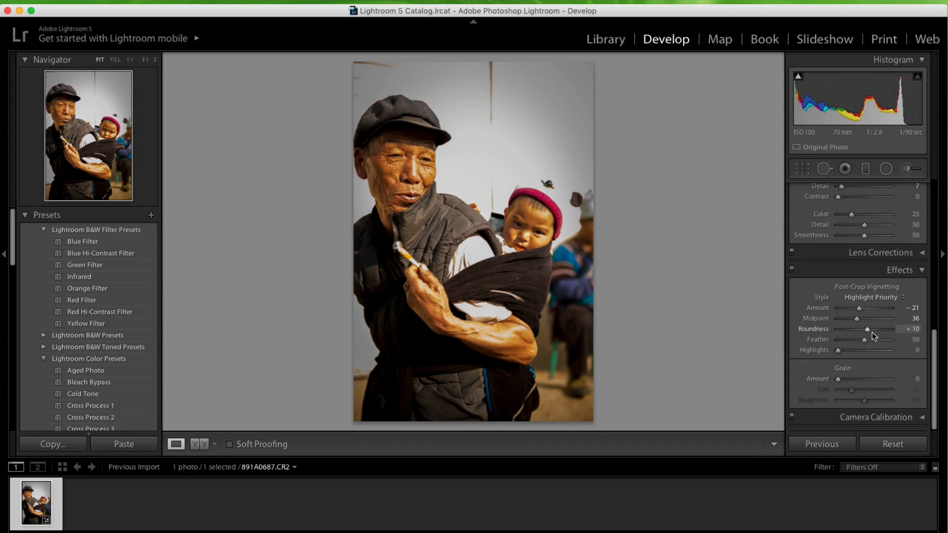
left_click(862, 342)
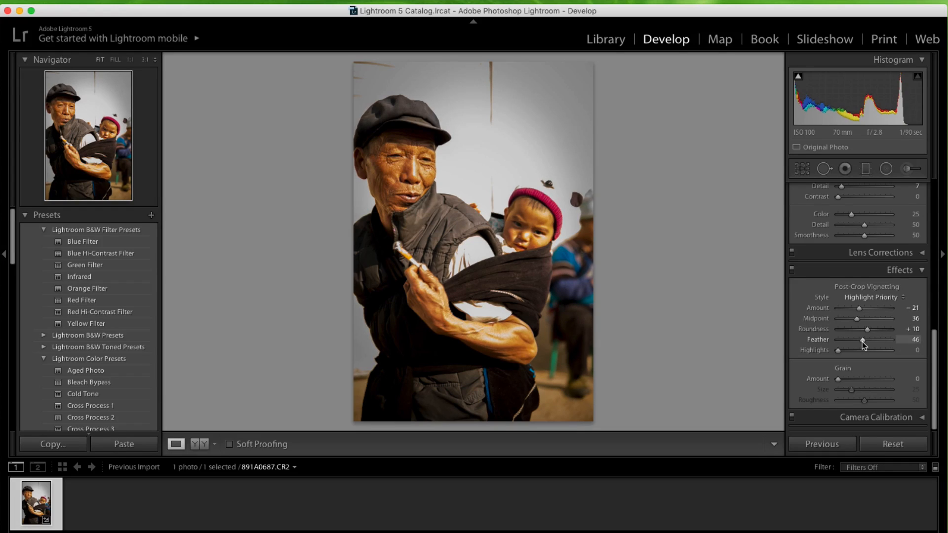
left_click_drag(862, 342, 887, 347)
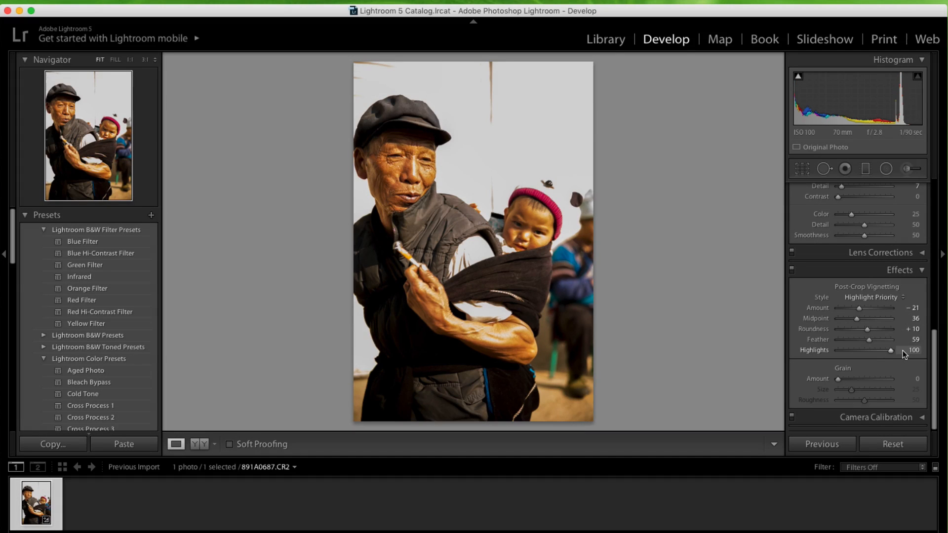
left_click_drag(902, 351, 832, 352)
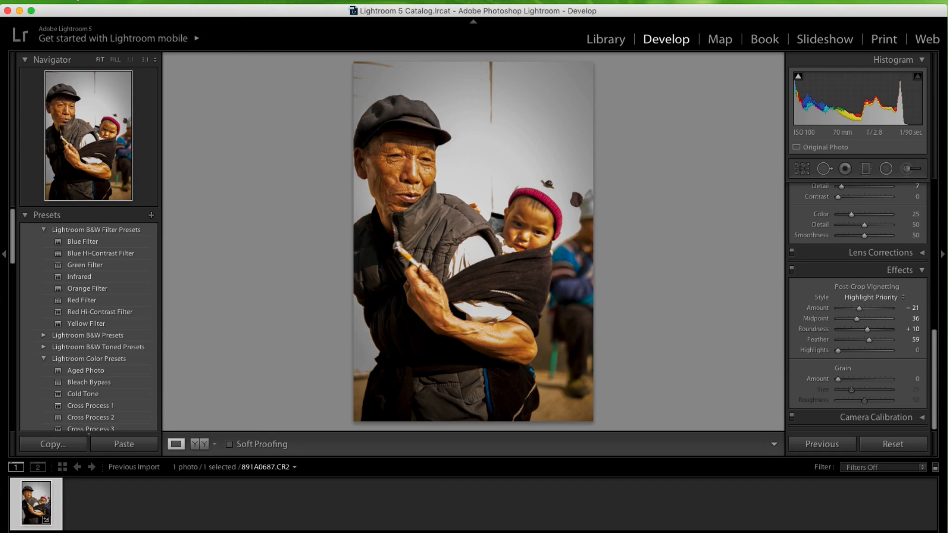
Step: Open the export settings for the photo and keep Specific folder with the Desktop as the export location
left_click(72, 5)
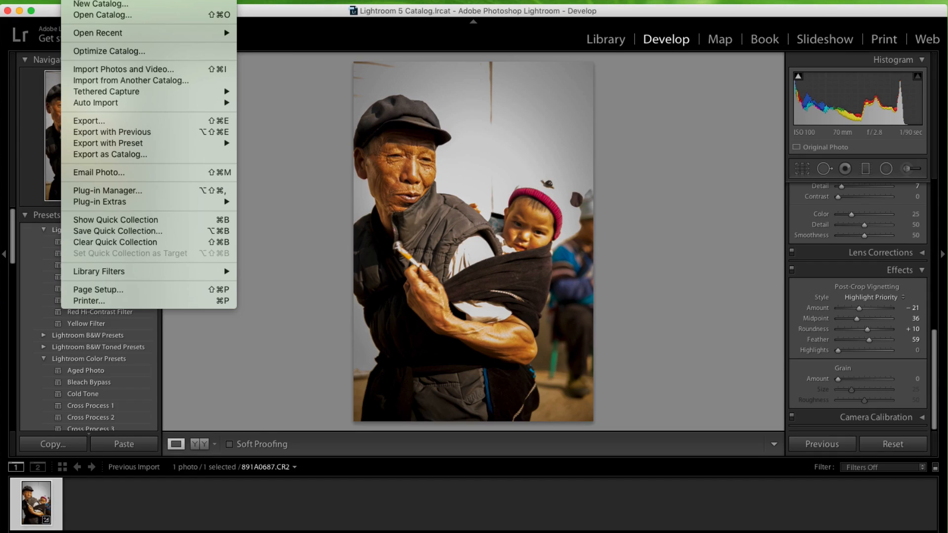
left_click(102, 121)
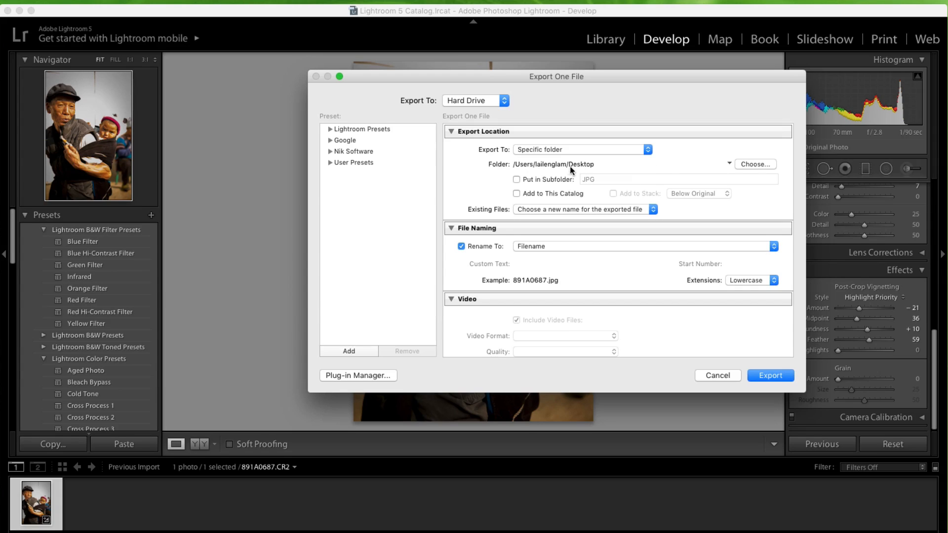
left_click(553, 149)
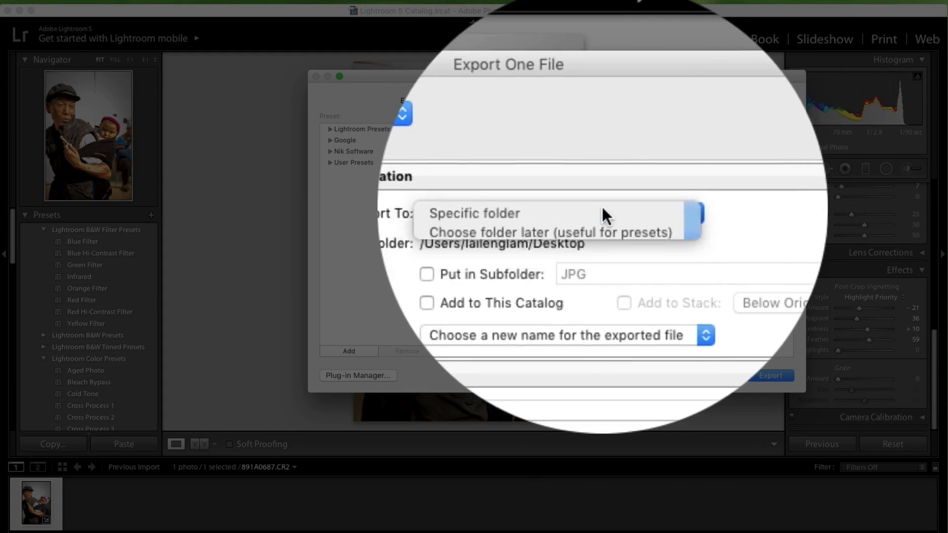
left_click(607, 212)
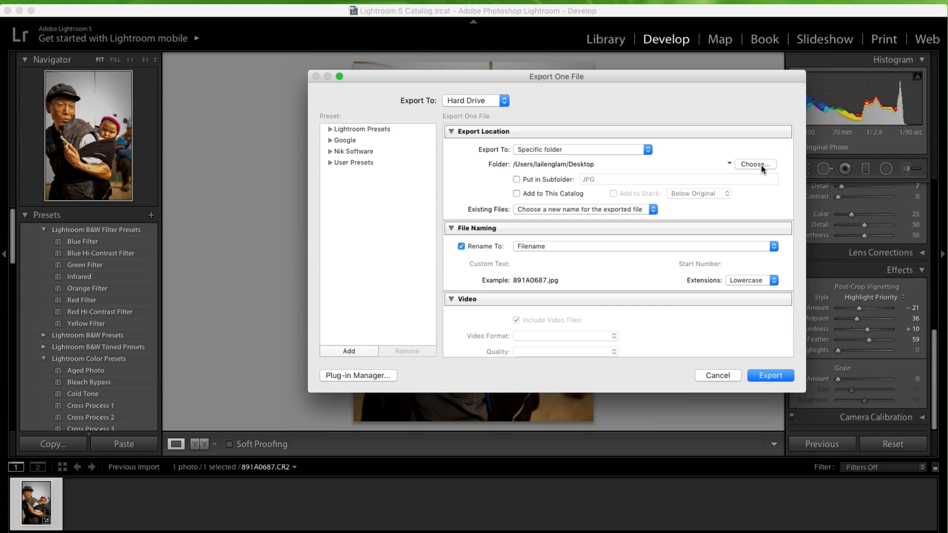
left_click(763, 168)
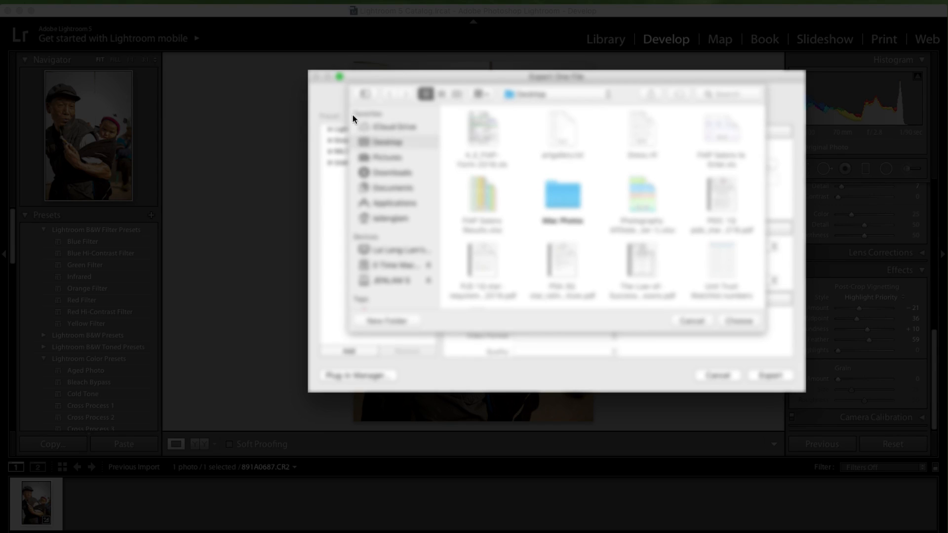
left_click(691, 327)
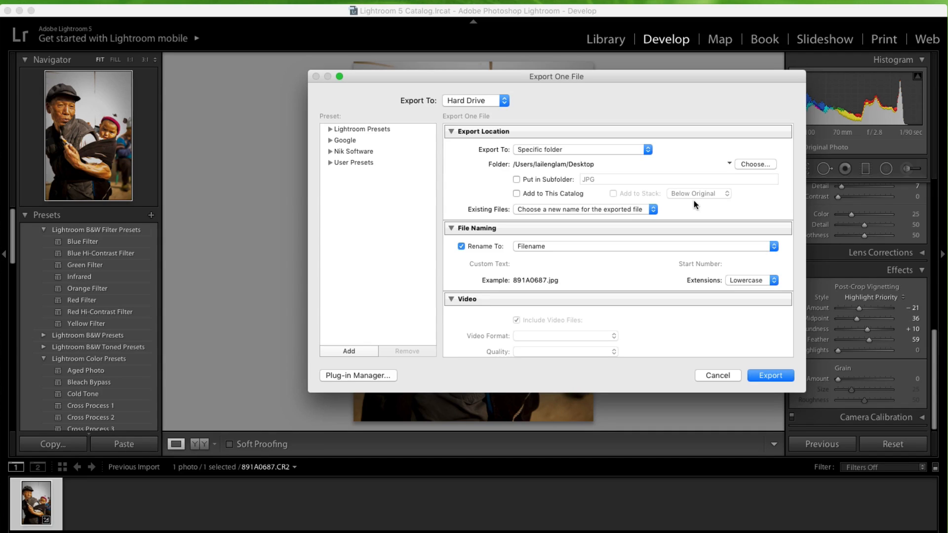
Step: Set the export's handling of existing files to Choose a new name for the exported file
scroll(694, 201, "down", 2)
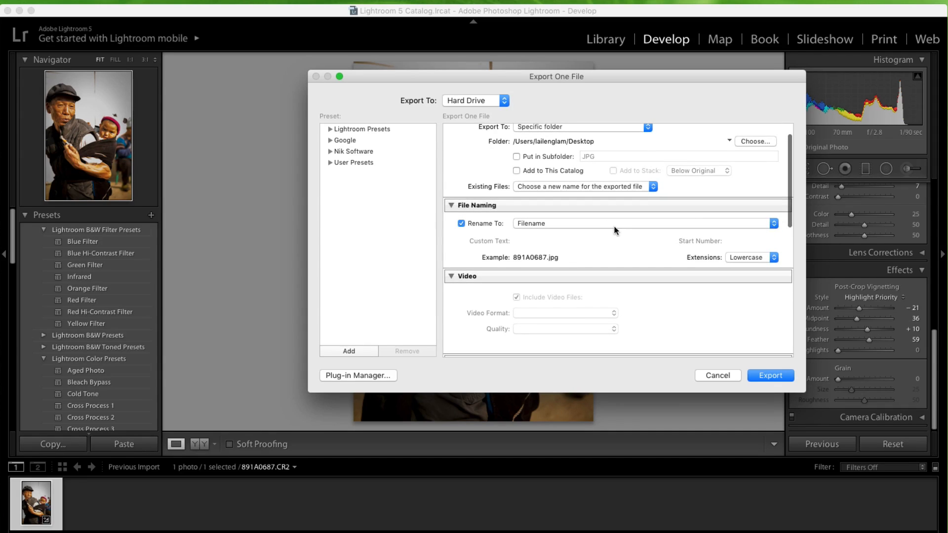
scroll(615, 230, "up", 2)
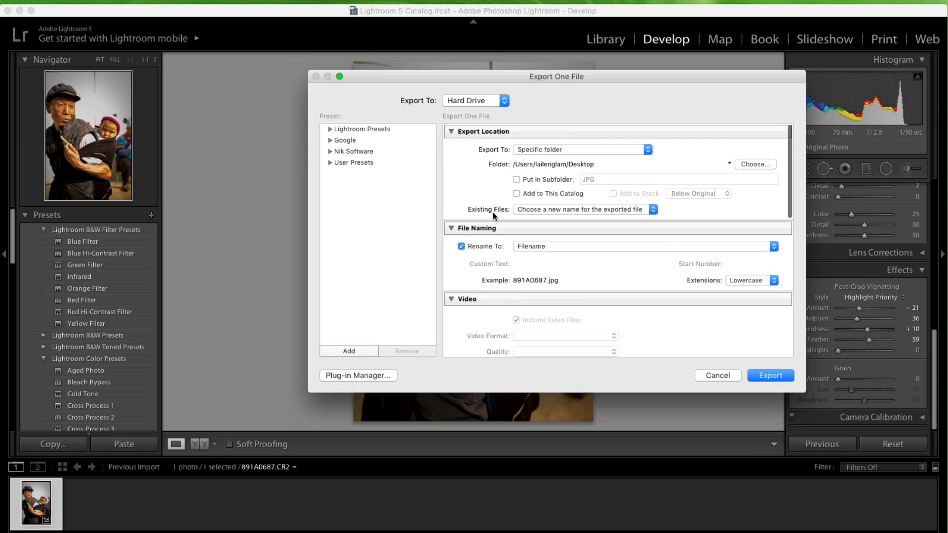
left_click(537, 209)
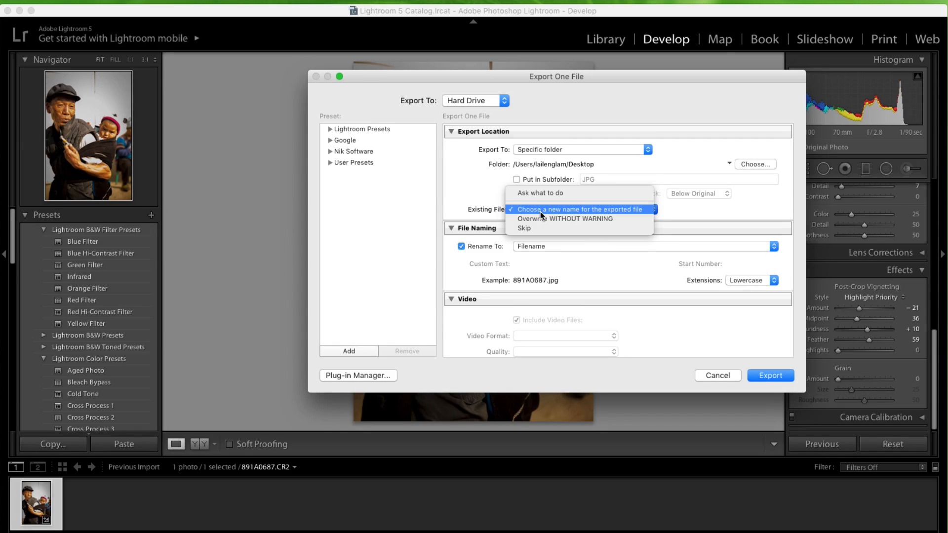
left_click(609, 210)
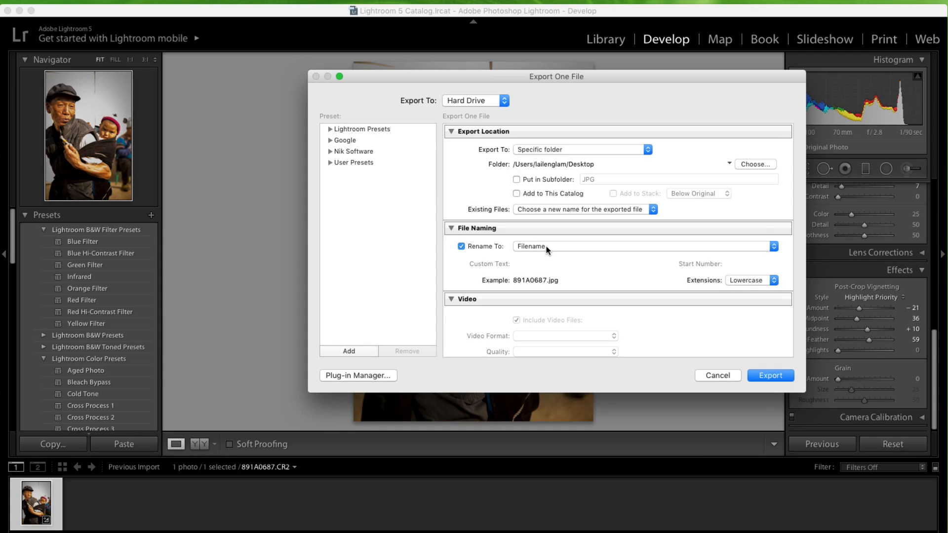
Step: Try Custom Name as the export's naming option and return it to Filename
scroll(546, 246, "down", 2)
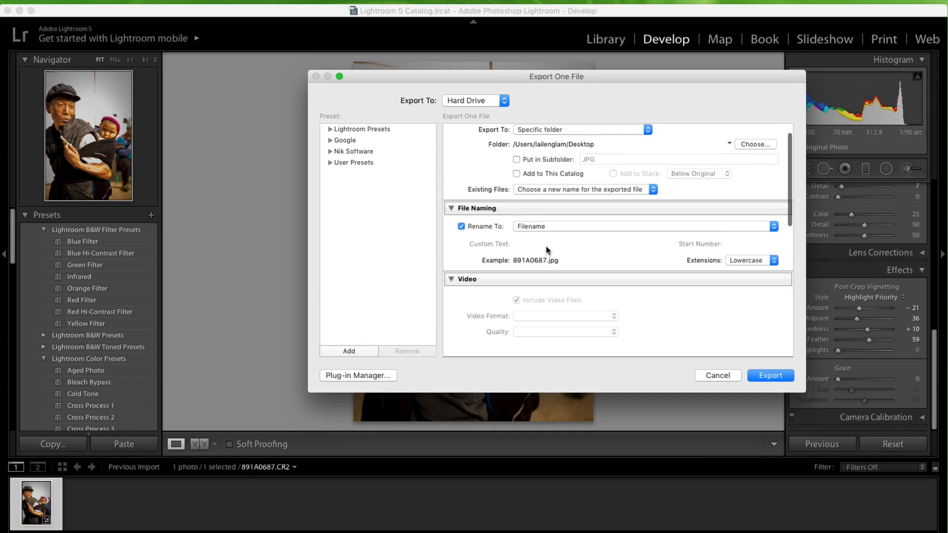
scroll(546, 246, "down", 2)
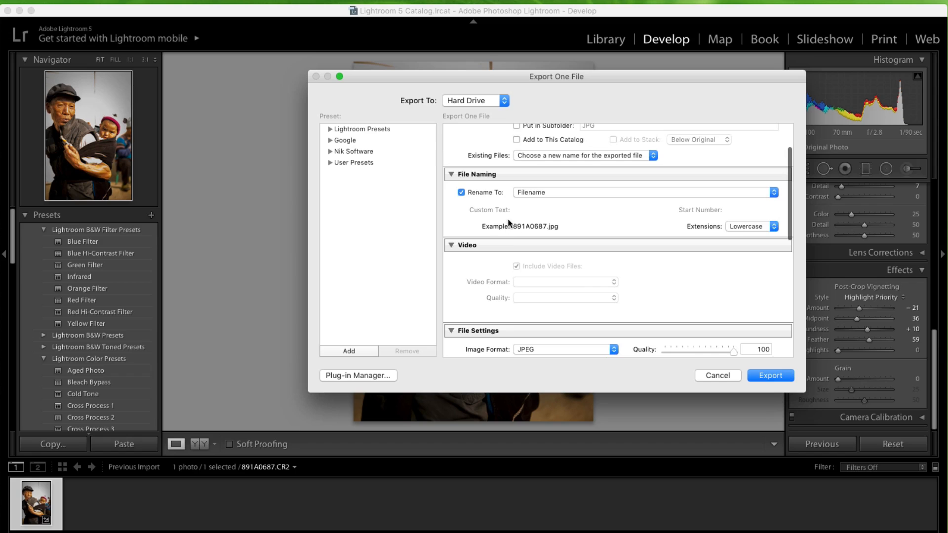
left_click(565, 192)
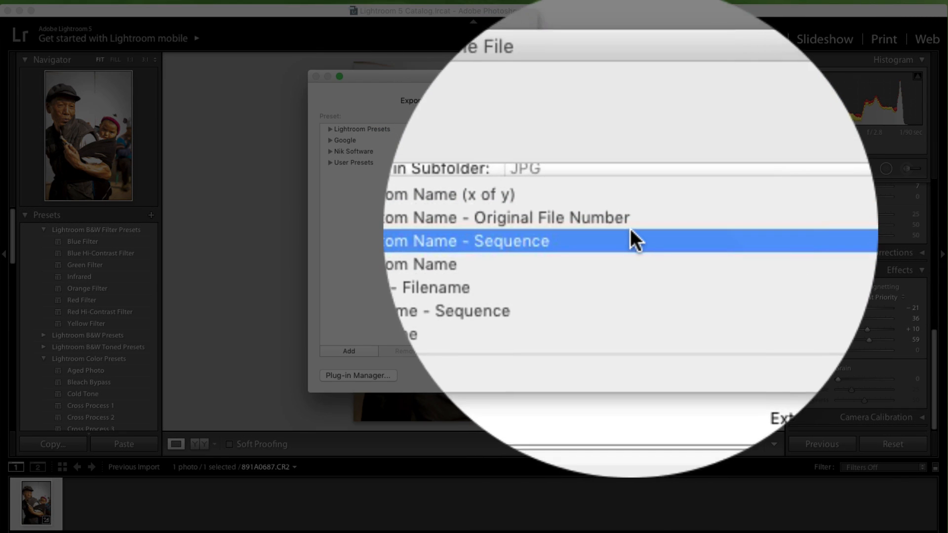
left_click(630, 264)
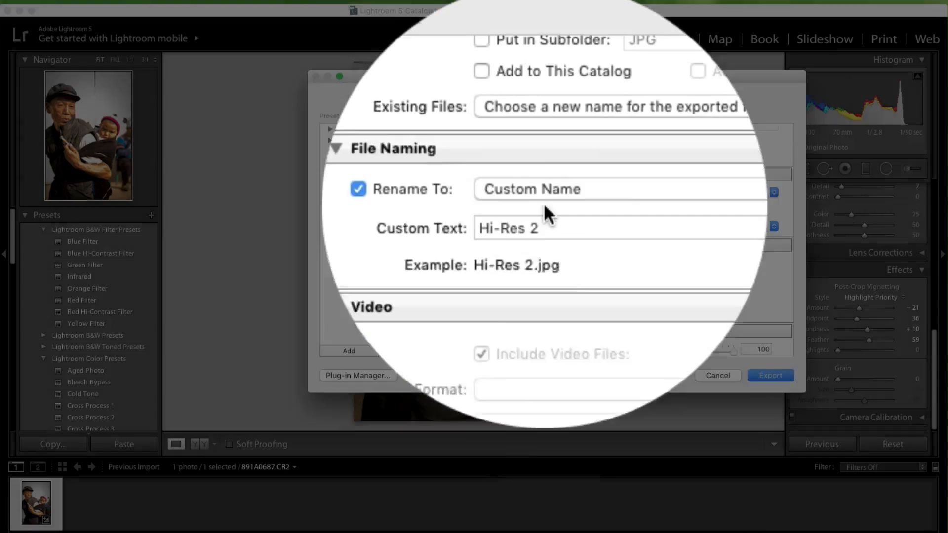
left_click(543, 210)
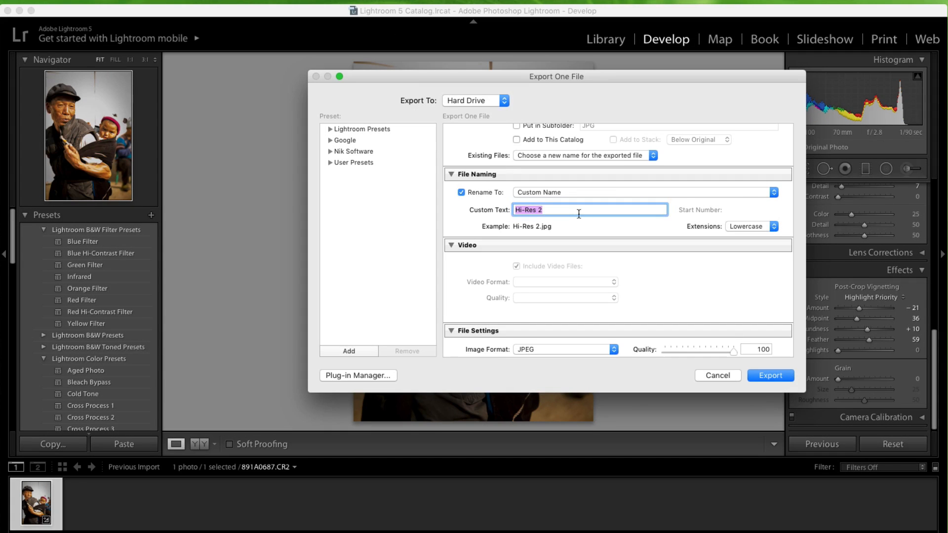
left_click(746, 192)
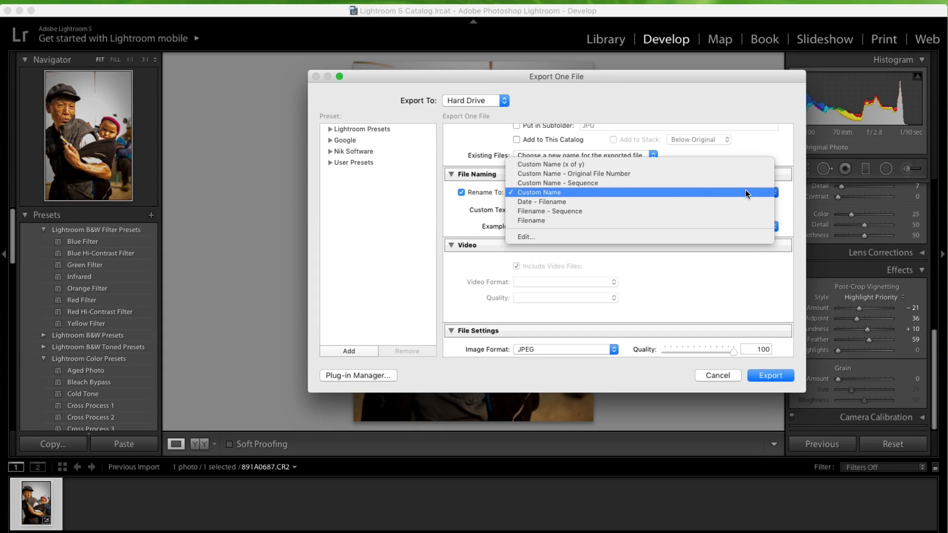
left_click(591, 221)
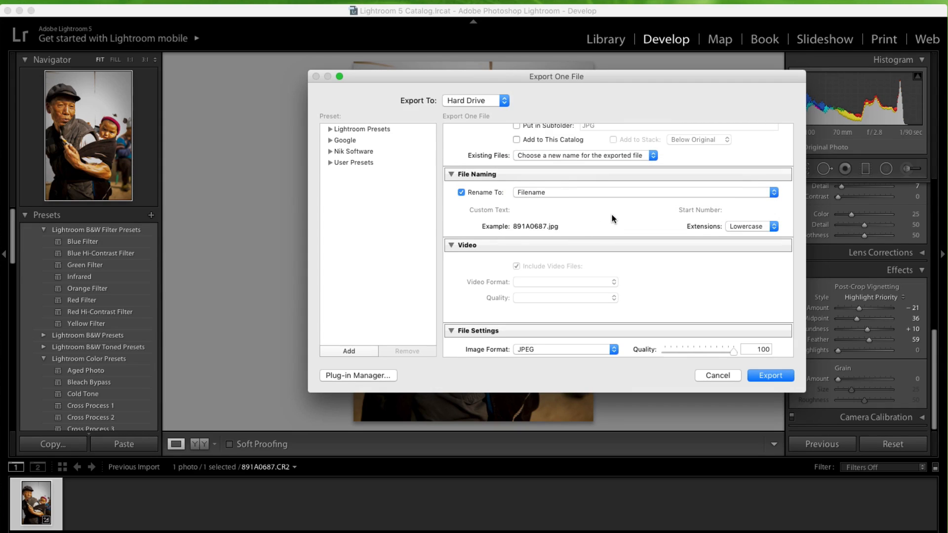
Step: Set the export file settings to JPEG as the image format and sRGB as the color space
scroll(738, 300, "down", 3)
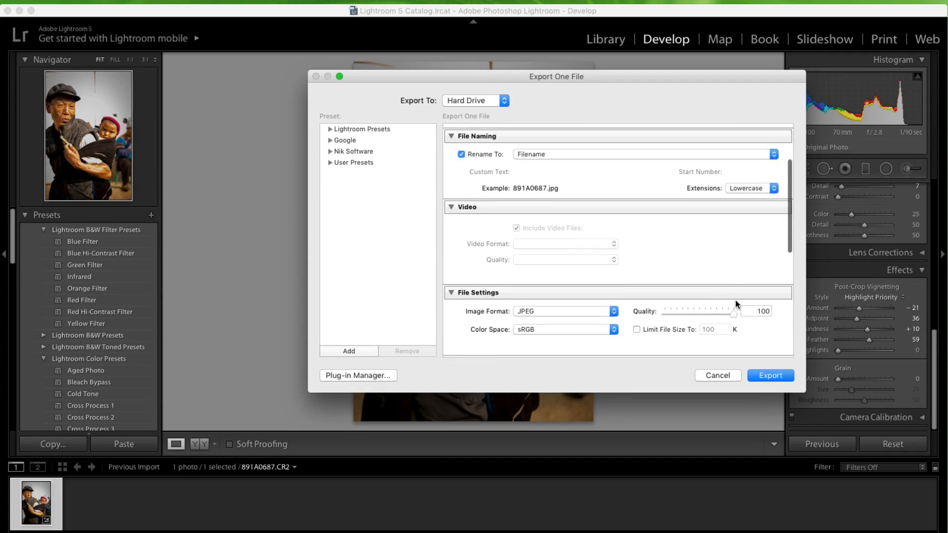
scroll(735, 302, "down", 8)
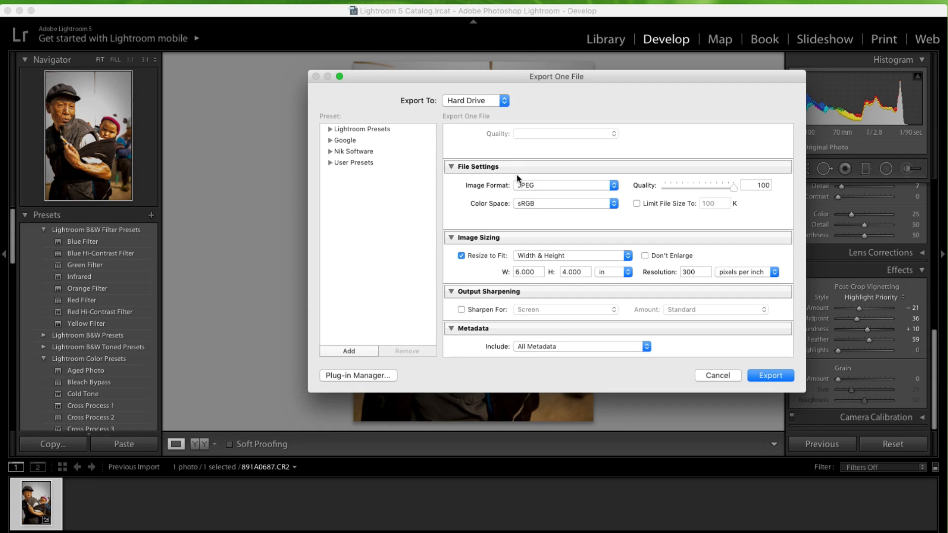
left_click(538, 185)
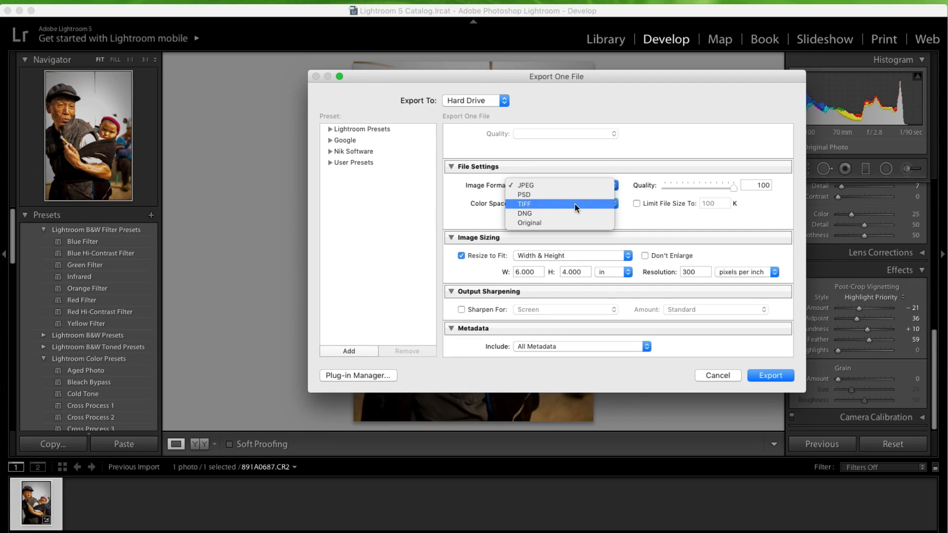
left_click(526, 186)
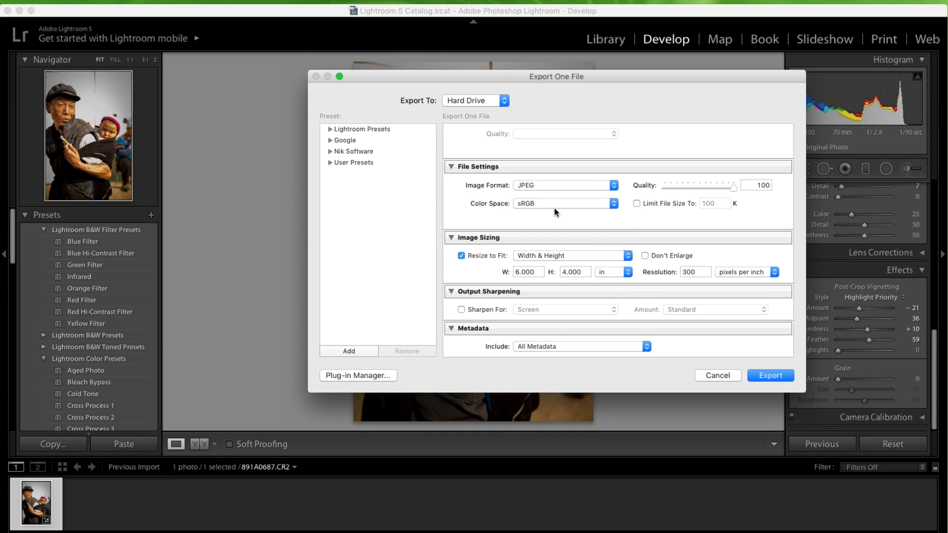
left_click(536, 207)
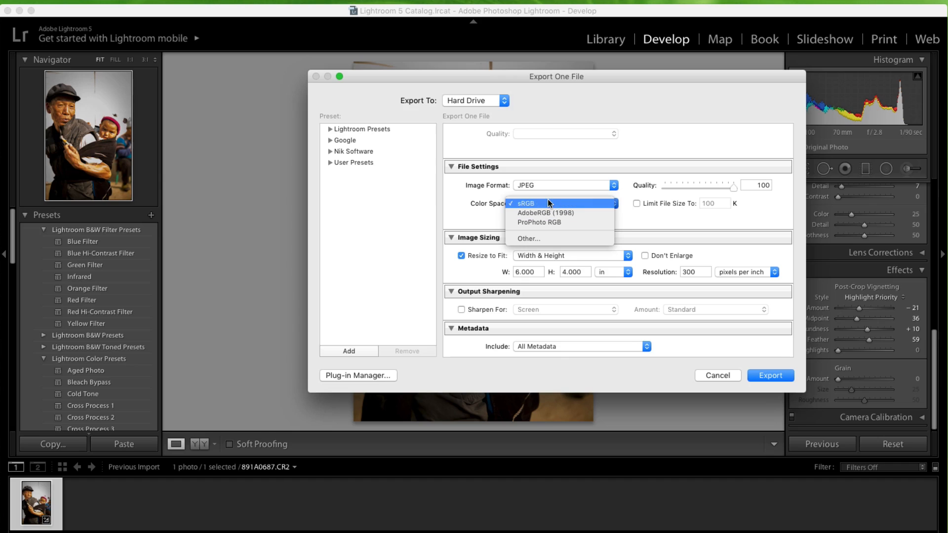
left_click(538, 203)
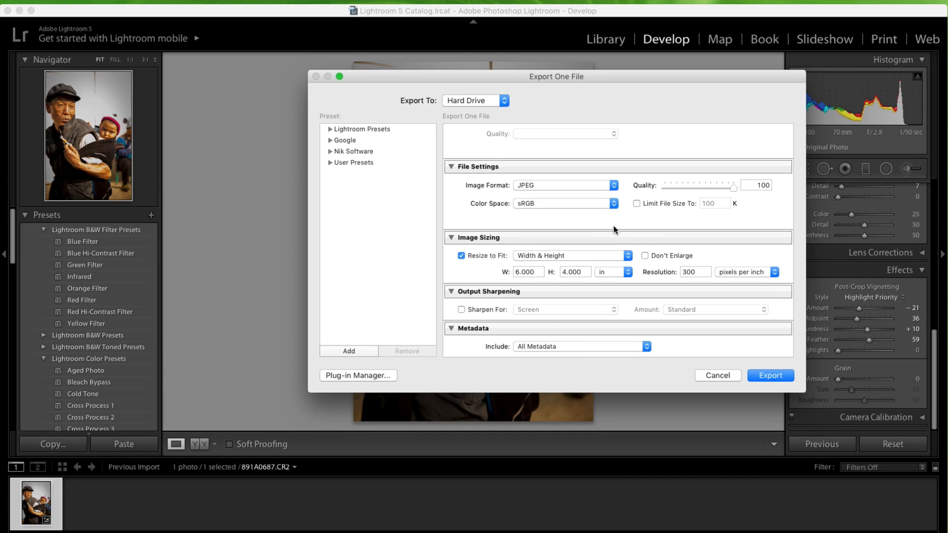
Step: Review the image sizing options and keep the export resized to fit by Width & Height
scroll(617, 228, "down", 3)
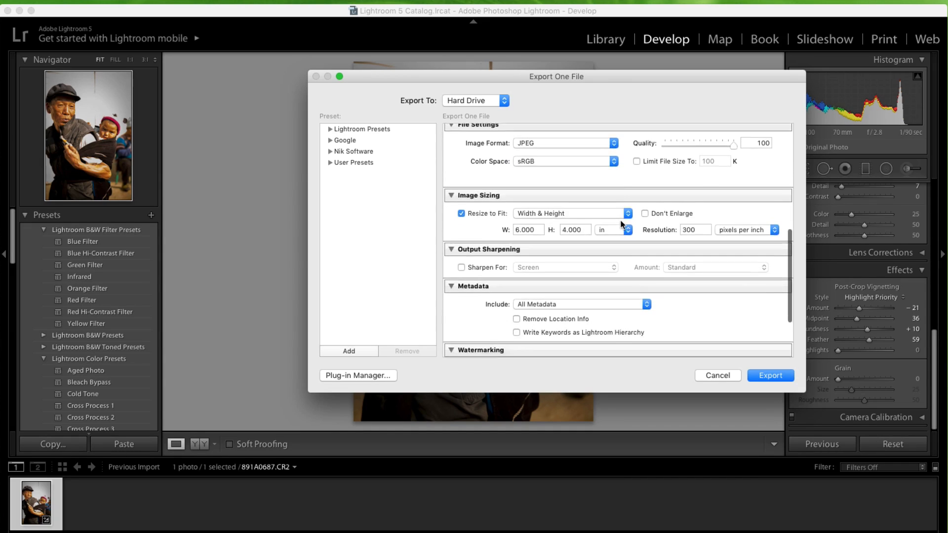
scroll(622, 224, "down", 2)
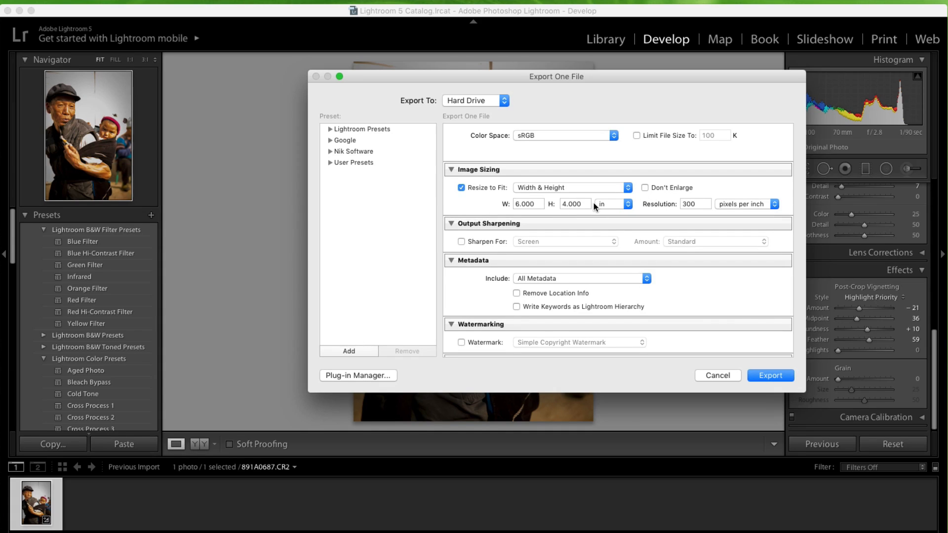
left_click(630, 189)
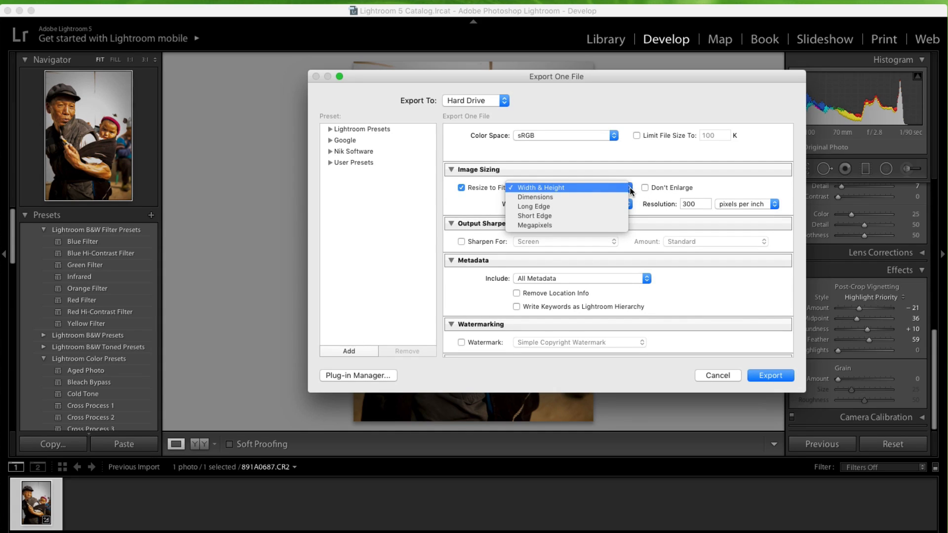
left_click(626, 188)
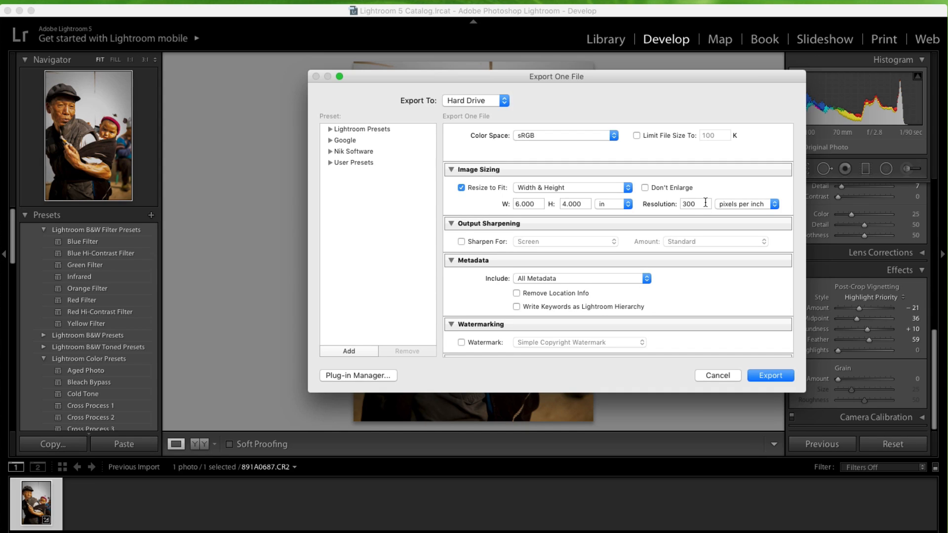
Step: Try an export resolution of 72 pixels per inch and return it to 300
double_click(696, 204)
scroll(698, 210, "up", 1)
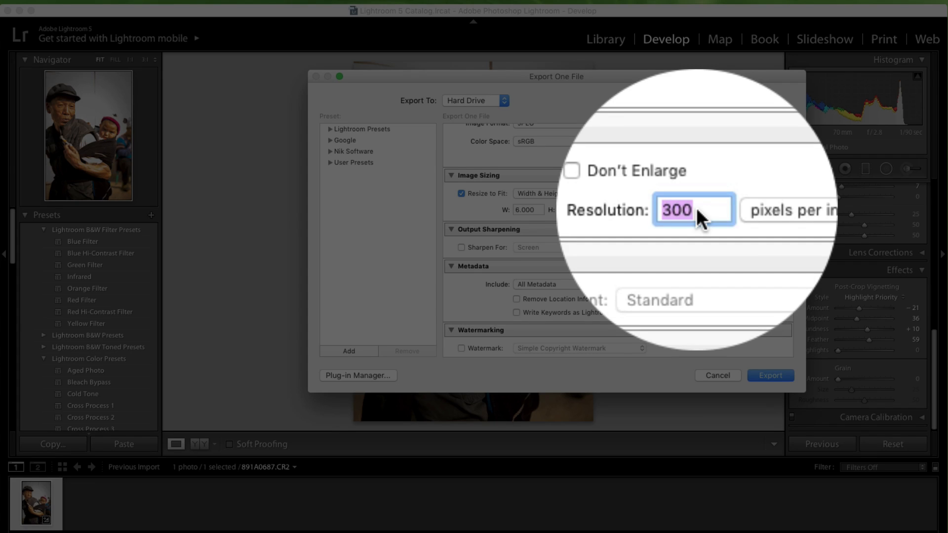
type("72")
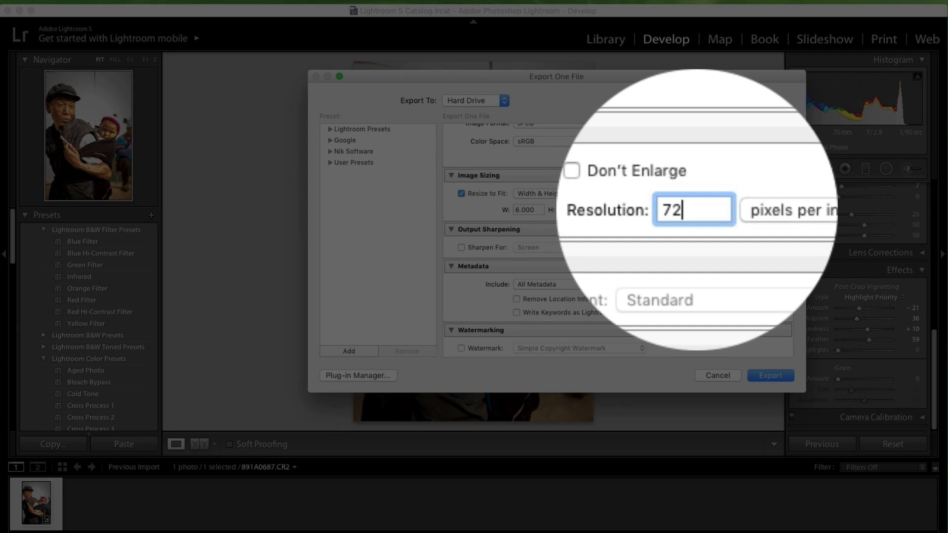
key("BackSpace")
key("BackSpace")
type("300")
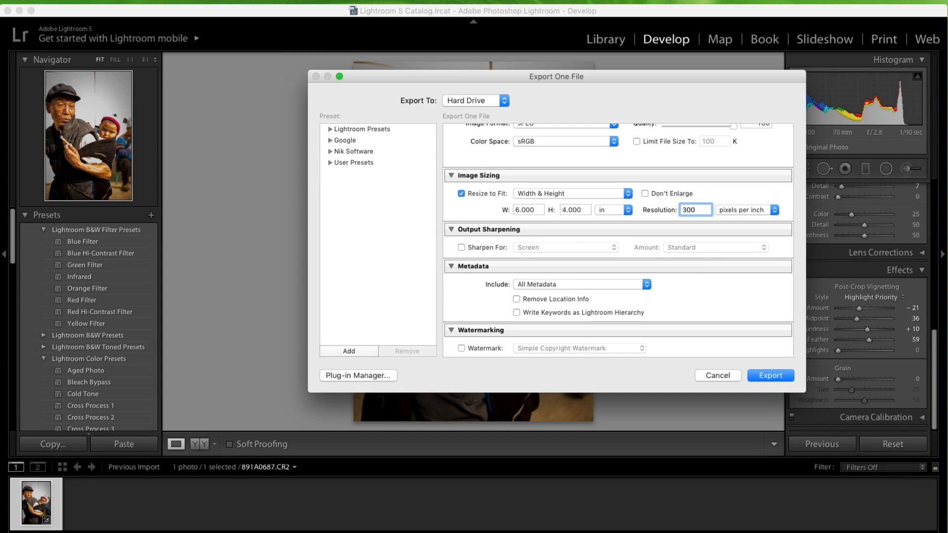
left_click(739, 312)
Step: Look over the watermark choices for the export and turn watermarking off
scroll(739, 312, "down", 4)
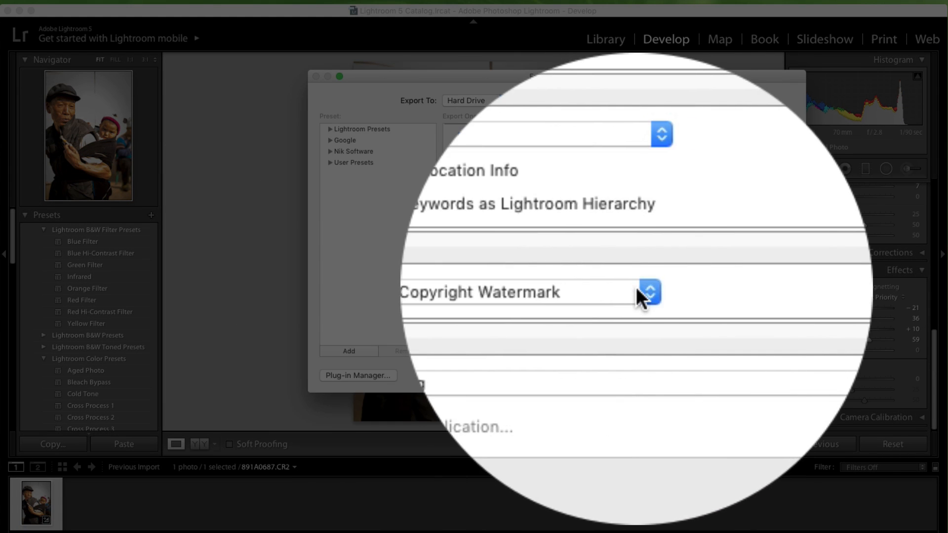
left_click(632, 295)
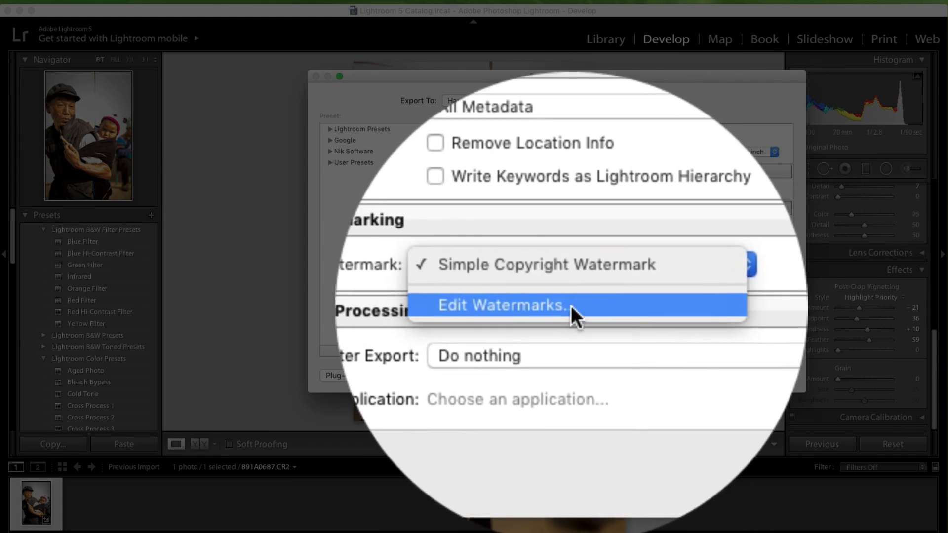
left_click(673, 297)
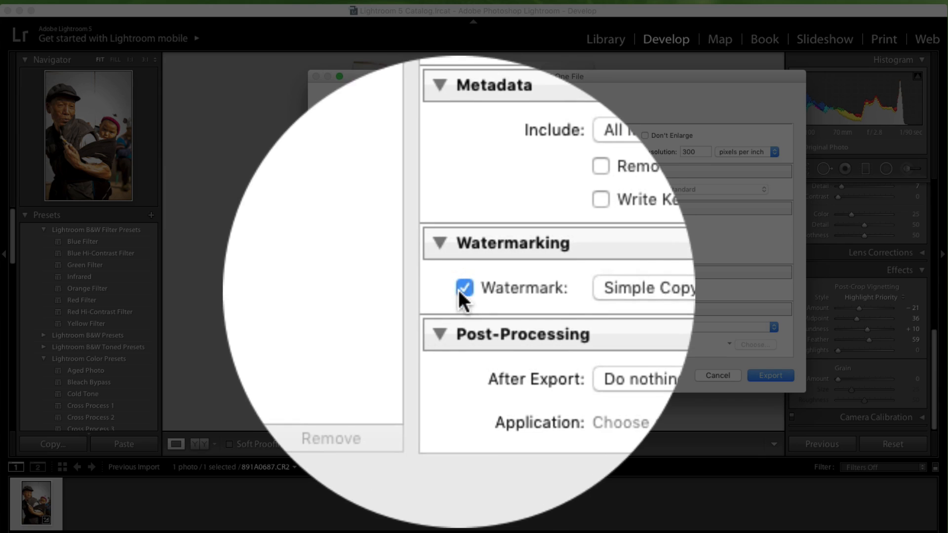
left_click(461, 291)
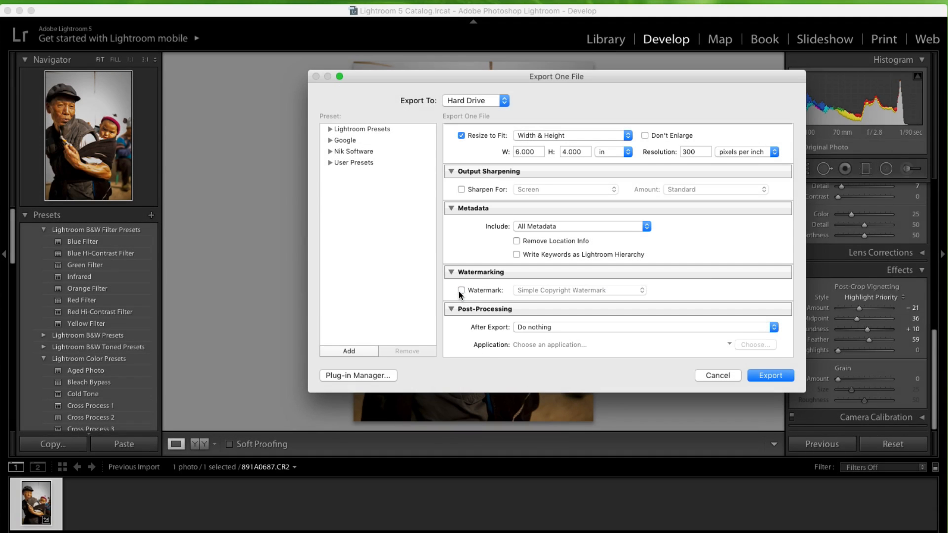
Step: Set the metadata included in the export to All Metadata
left_click(647, 226)
left_click(621, 227)
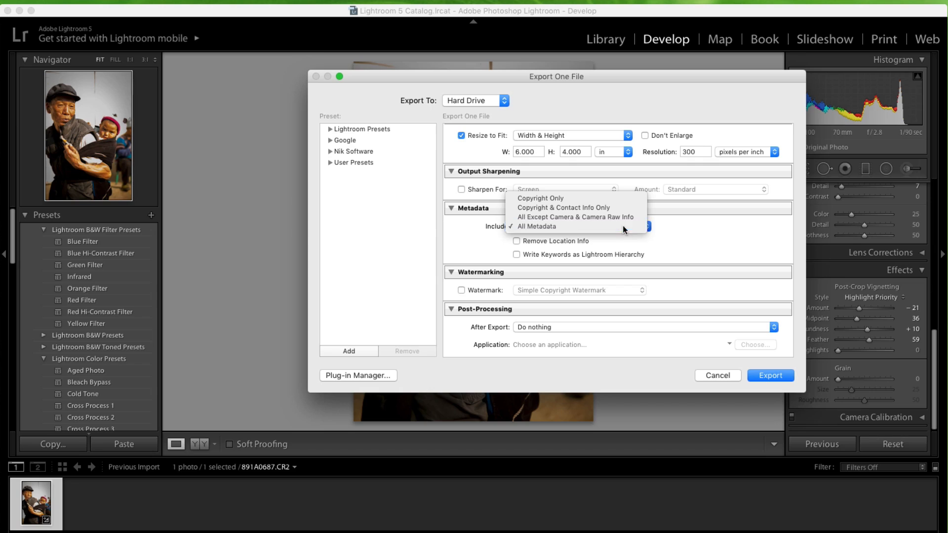
Step: Review the post-processing actions, keep the after-export action at Do nothing, and export the photo with the chosen settings
scroll(716, 248, "down", 2)
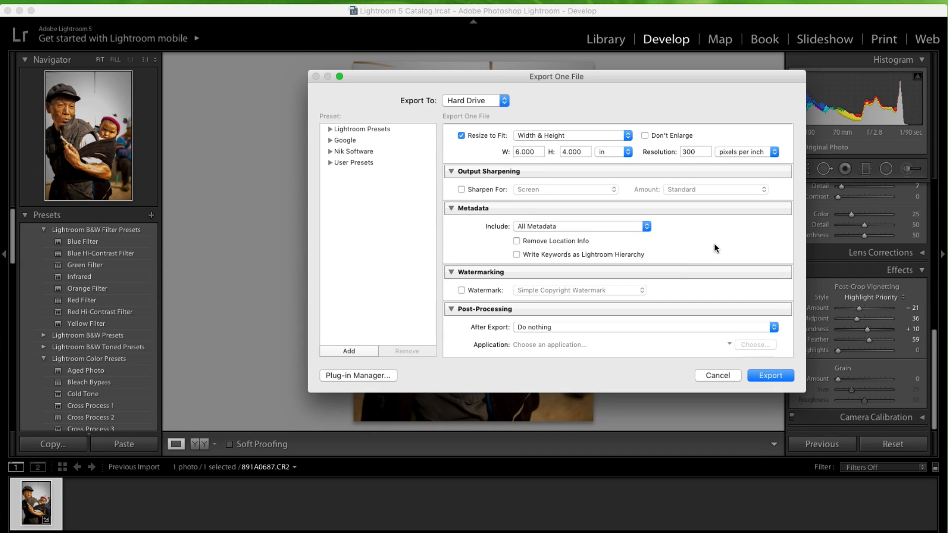
scroll(616, 318, "up", 2)
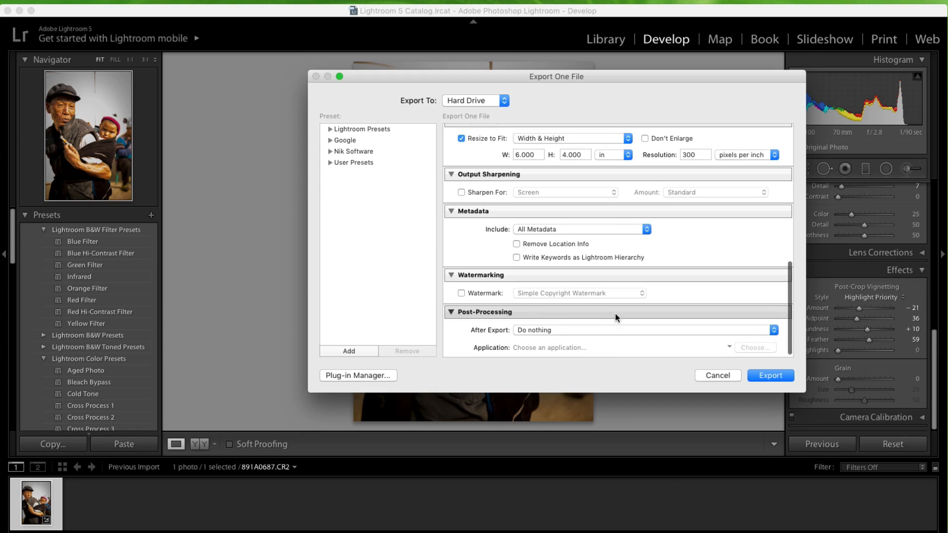
left_click(631, 331)
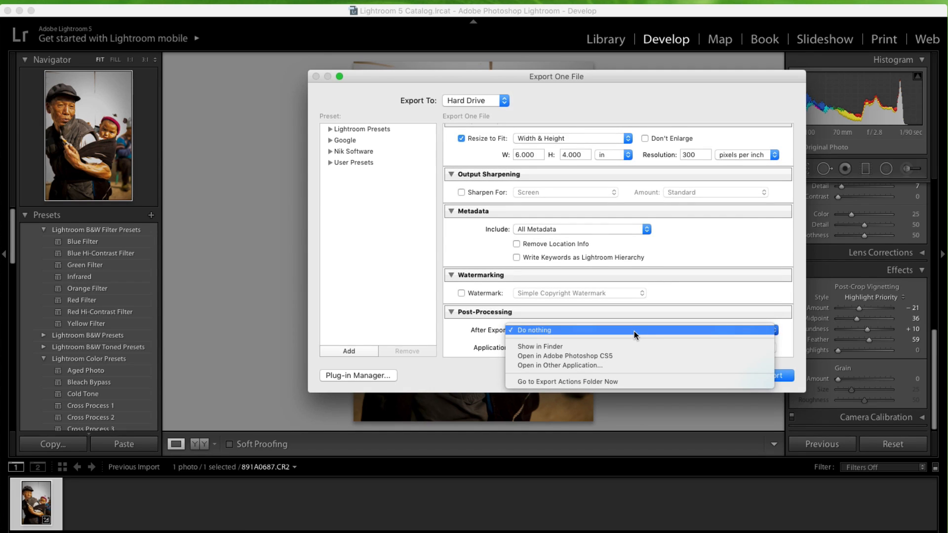
left_click(641, 331)
scroll(647, 330, "down", 1)
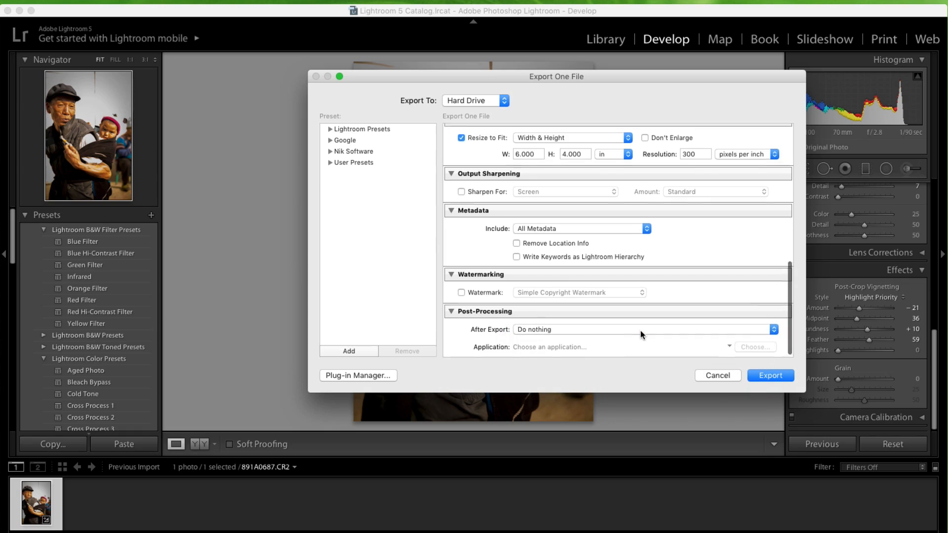
left_click(653, 329)
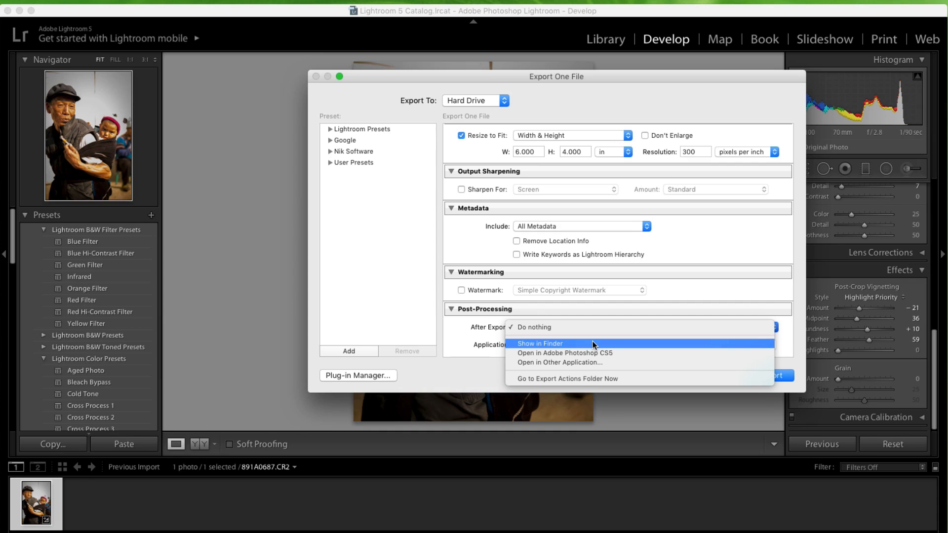
left_click(457, 334)
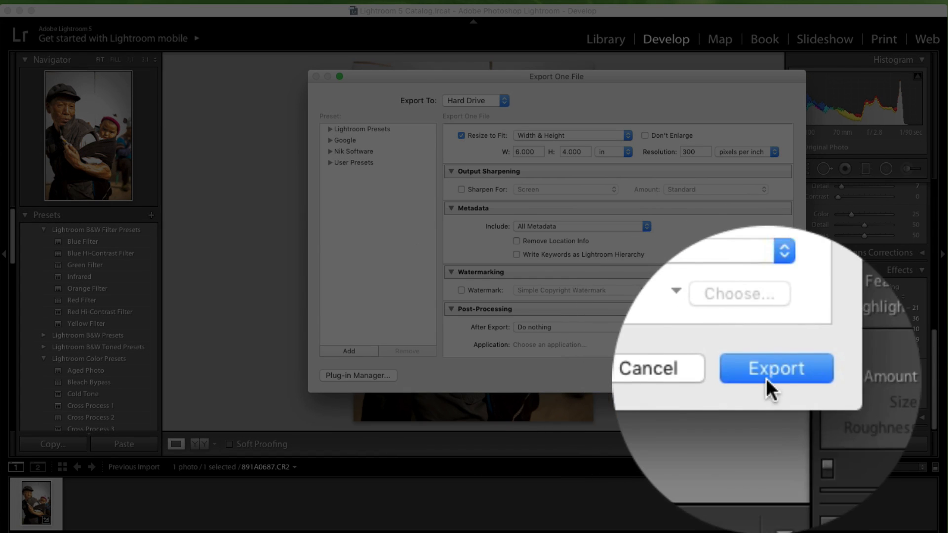
left_click(770, 376)
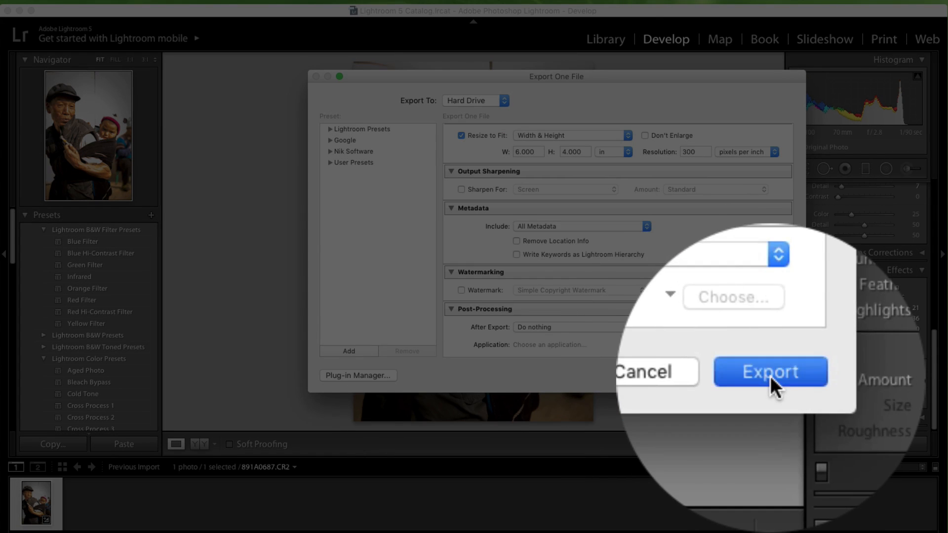